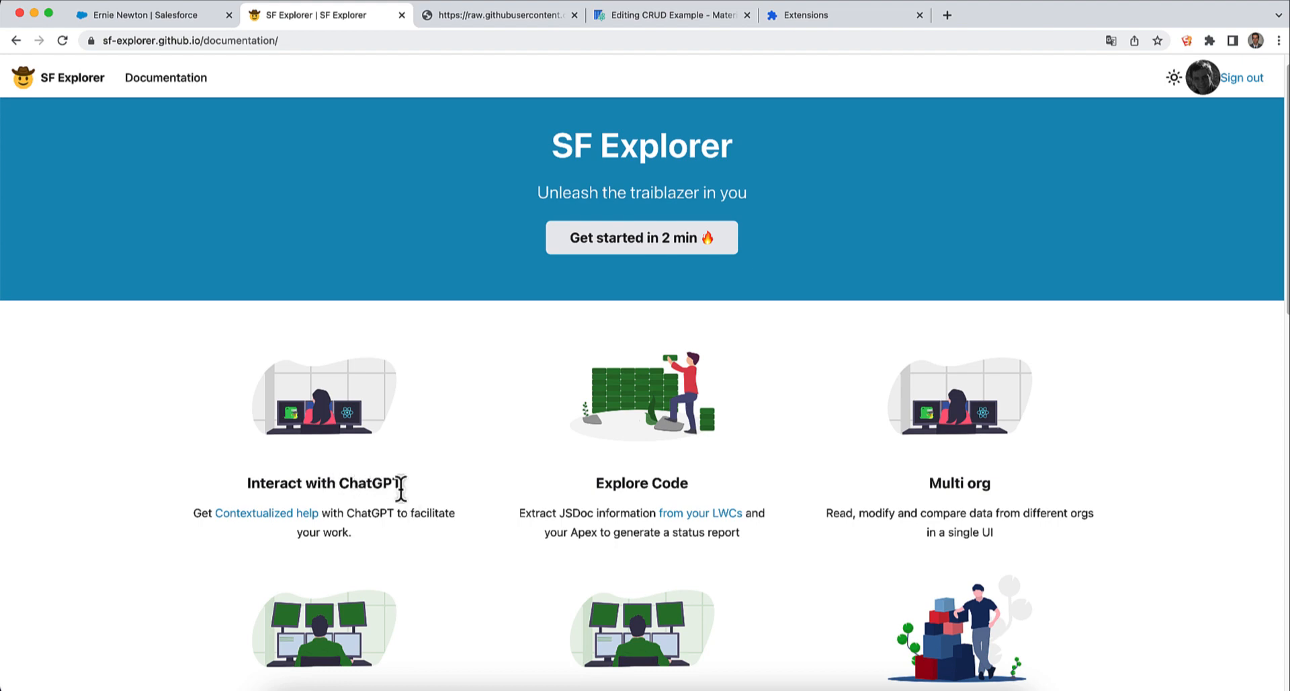
Open the contextualized ChatGPT help use cases from the SF Explorer documentation page
scroll(405, 481, "down", 1)
scroll(404, 482, "down", 2)
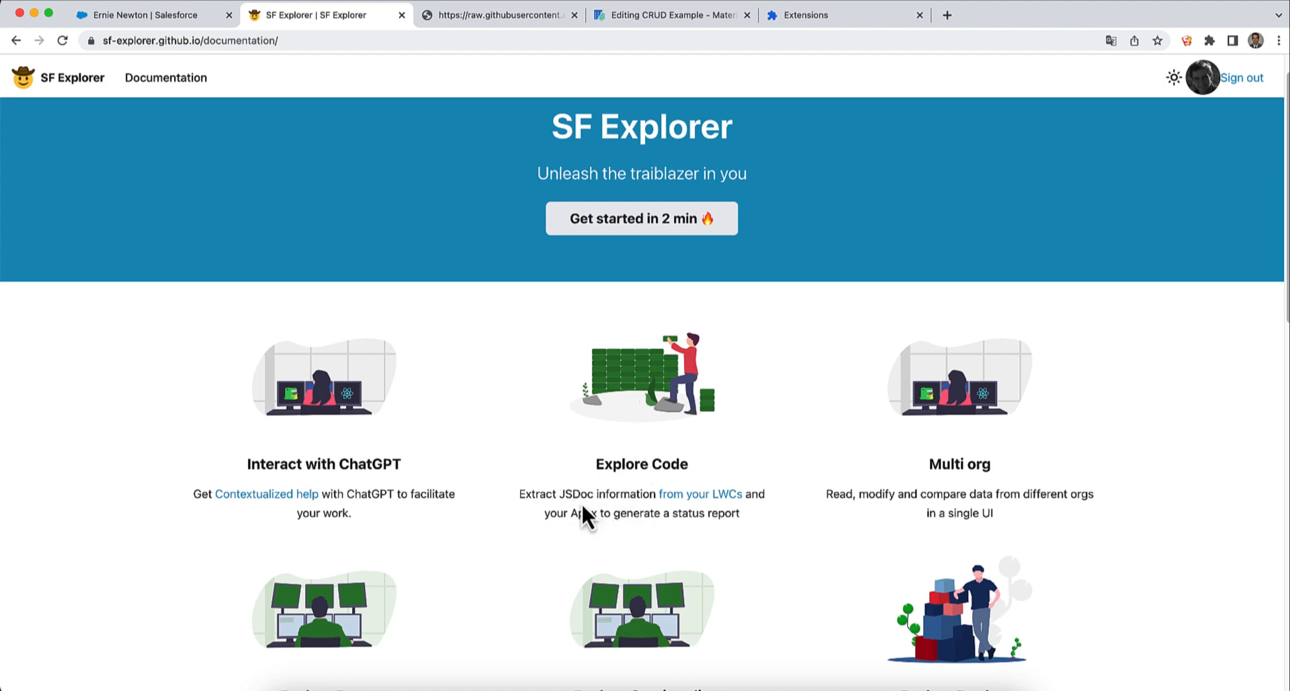
left_click(278, 500)
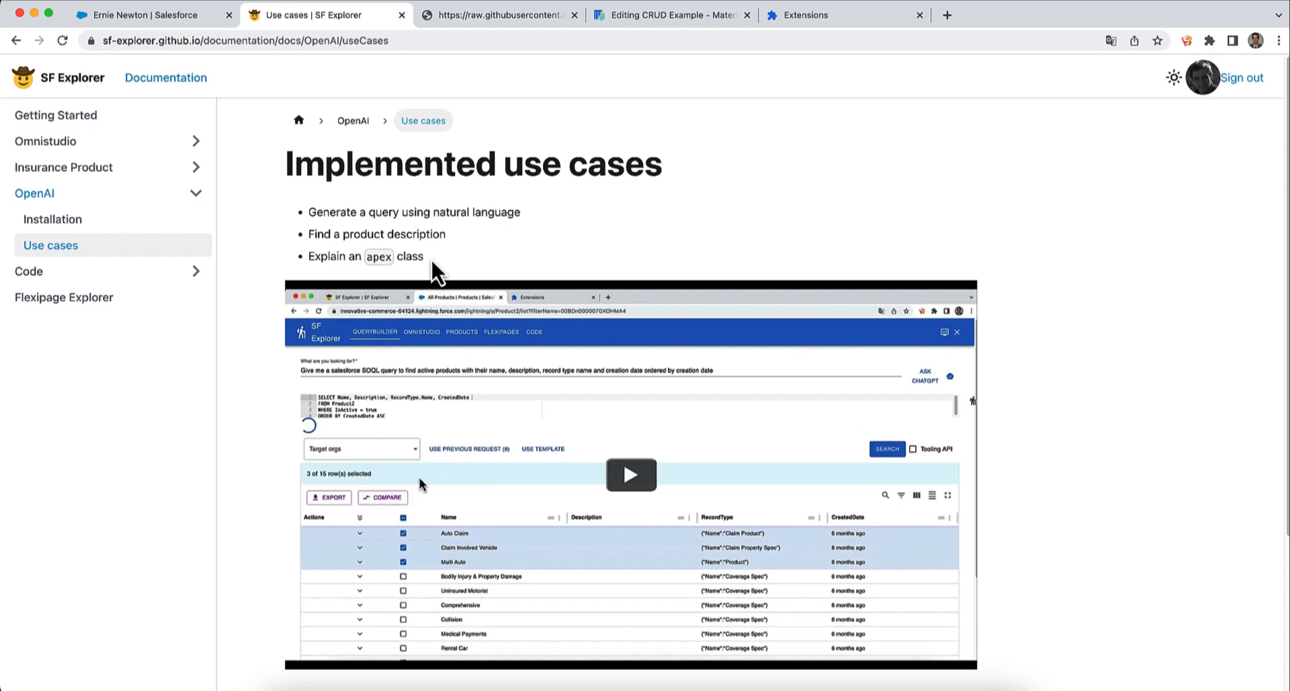
In SF Explorer on the Salesforce account page, have ChatGPT write the active products query from the existing prompt and run it
left_click(175, 20)
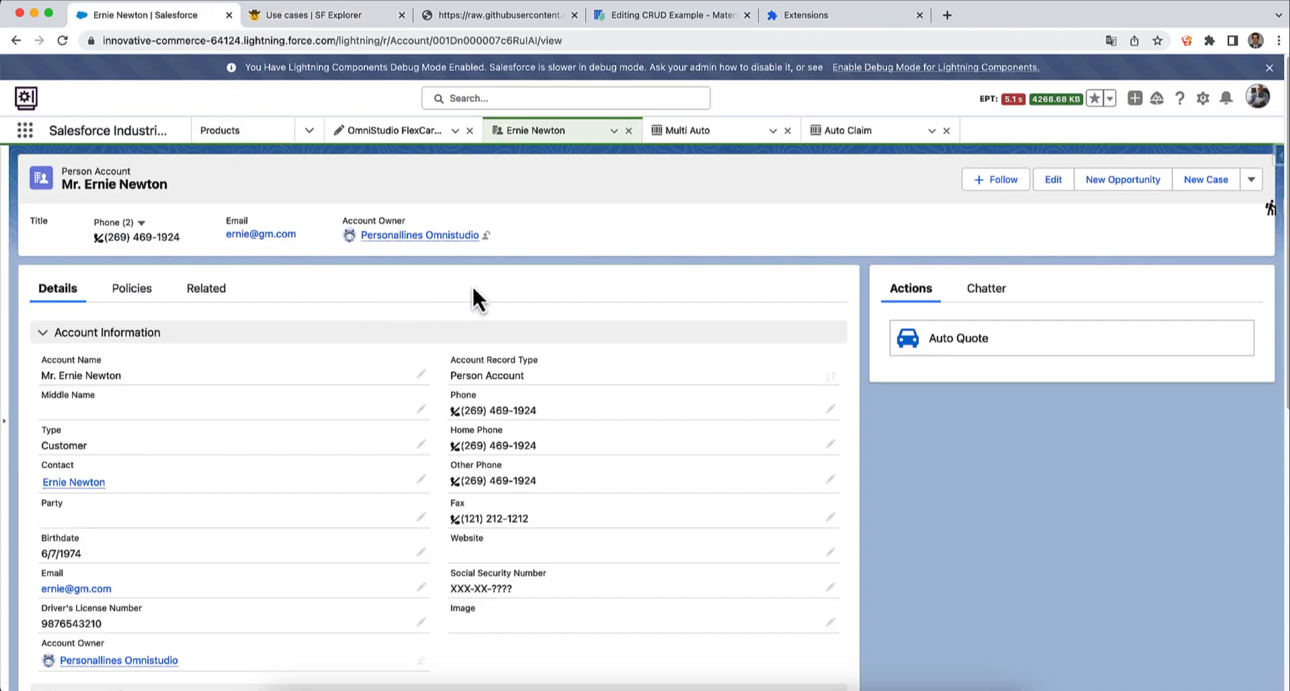
left_click(1272, 212)
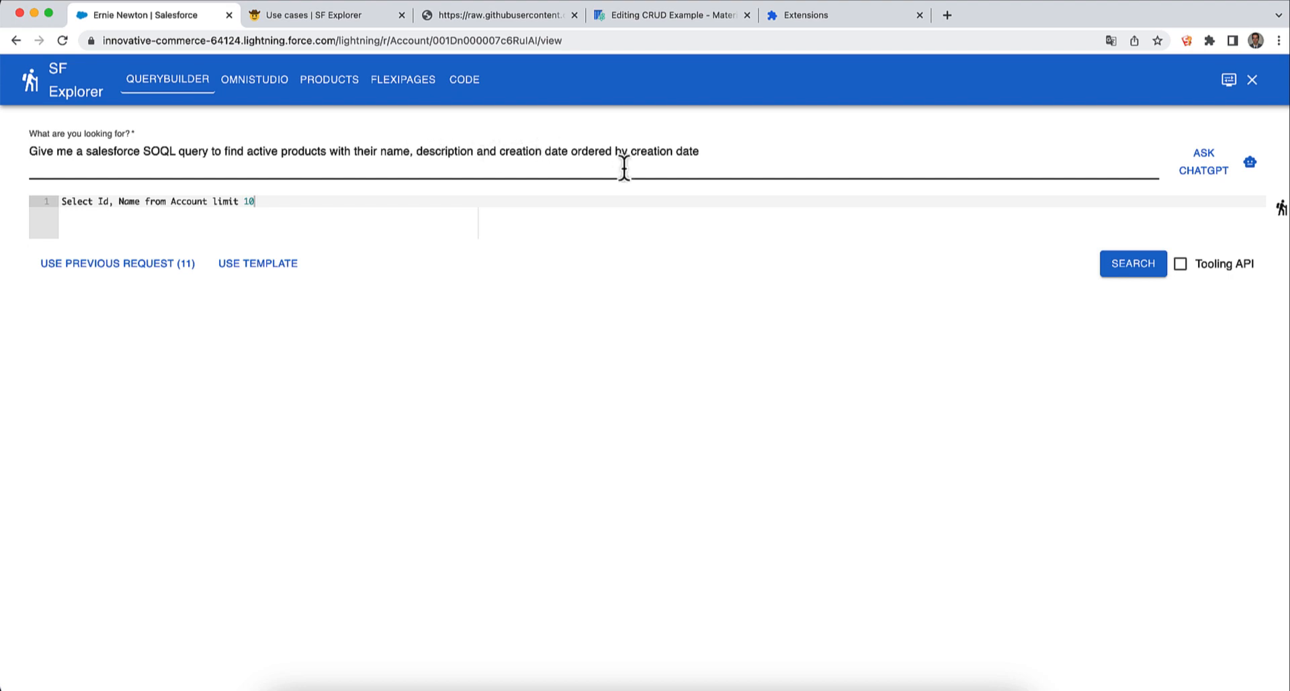
left_click(1195, 173)
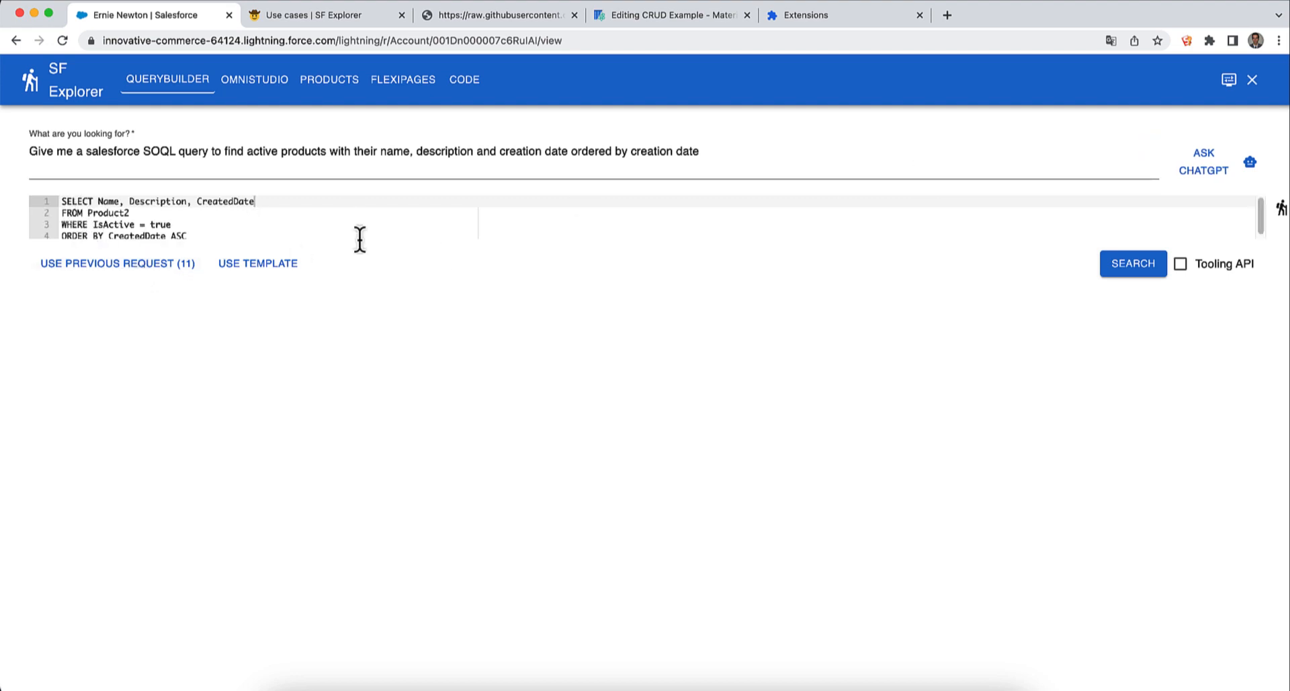
left_click(1119, 269)
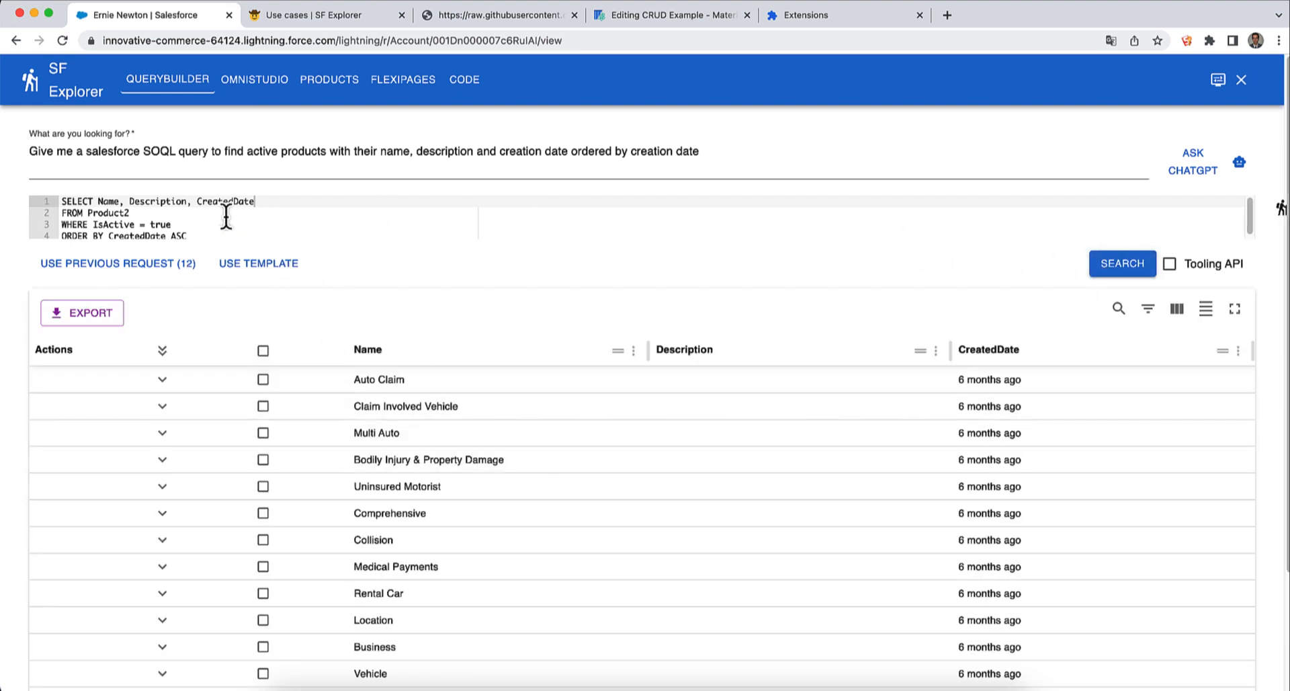
Replace the prompt with "Give me a salesforce SOQL query to find users with their profiles who logged today", generate the query with ChatGPT and run it
left_click_drag(188, 244, 9, 182)
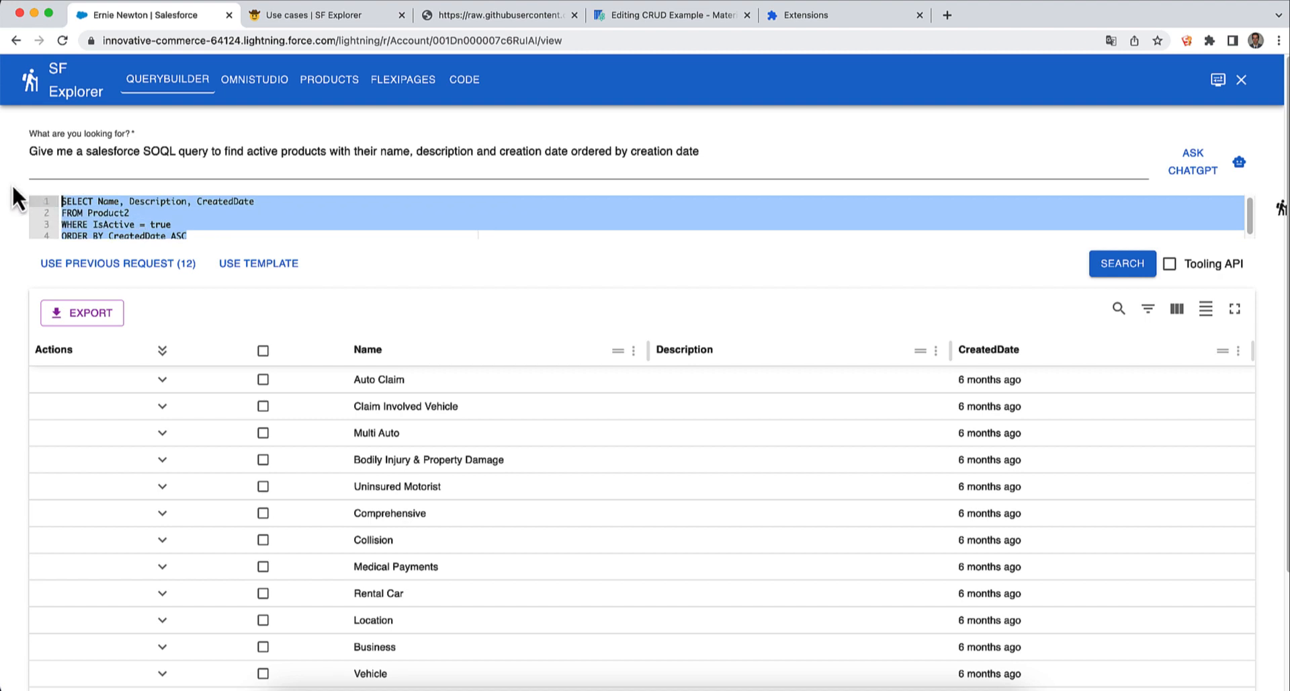
key("BackSpace")
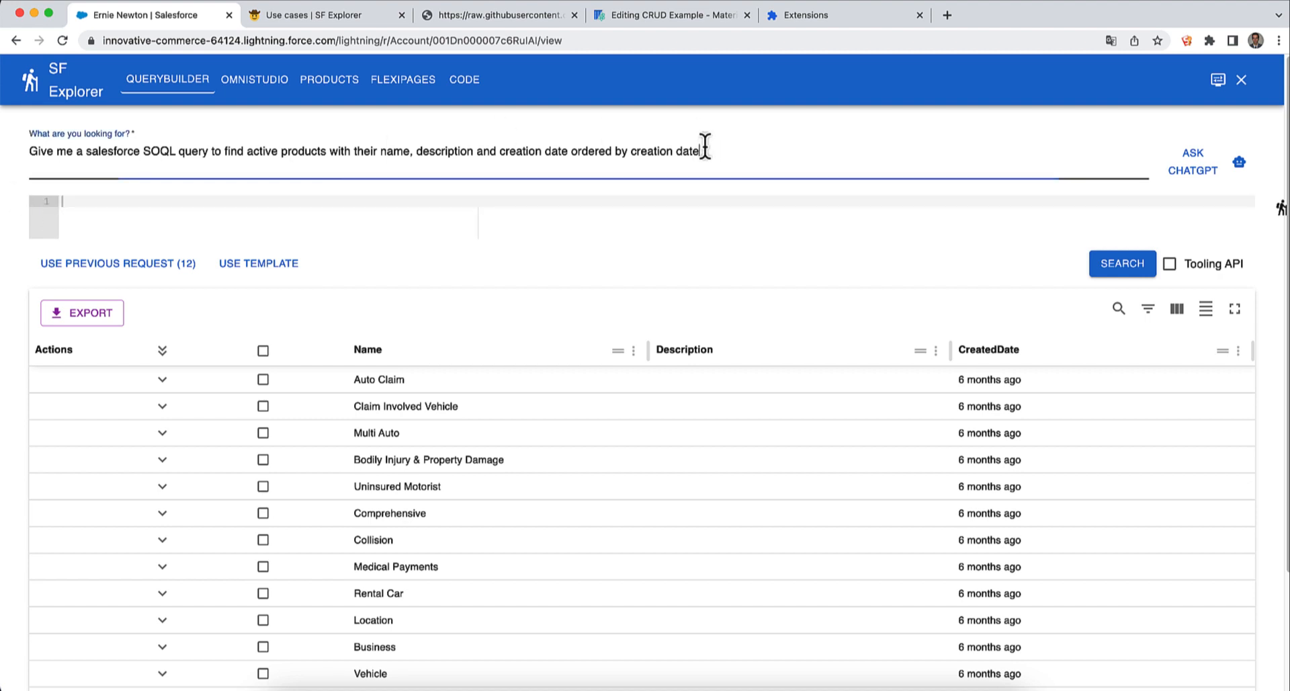
left_click_drag(706, 150, 4, 144)
key("BackSpace")
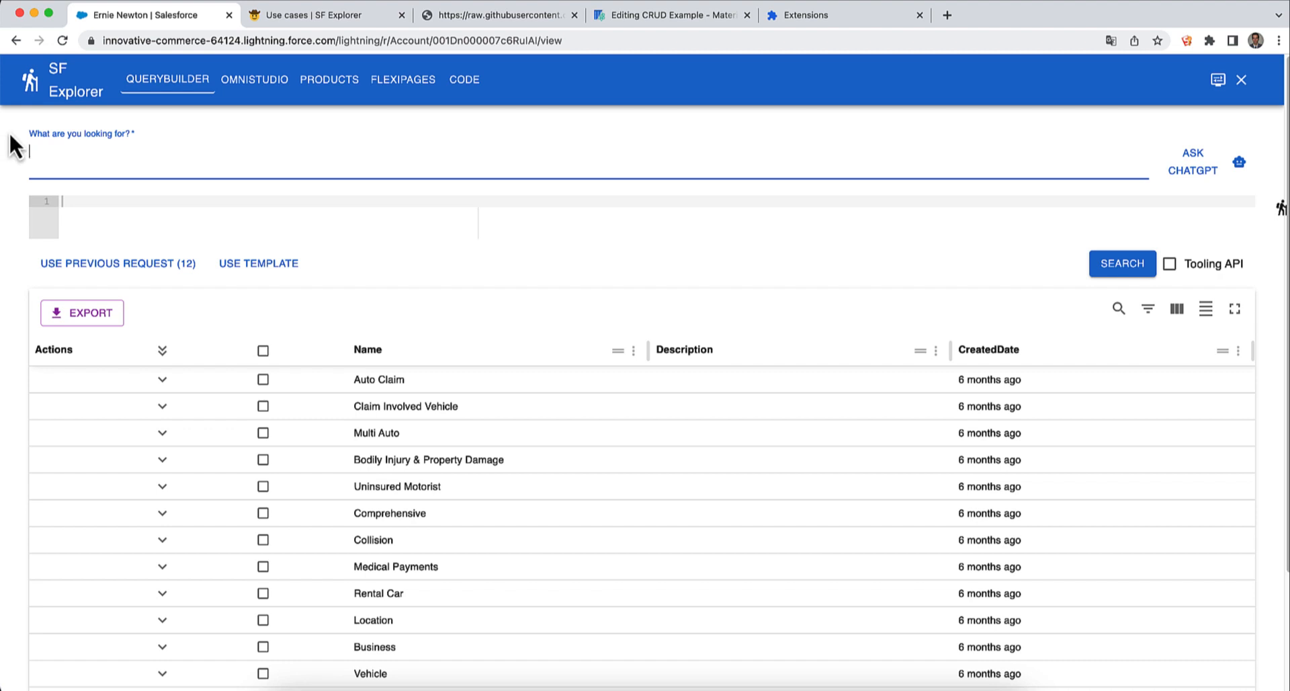
type("Give me a salesforce SOQL query to find users with their profiles who logged today")
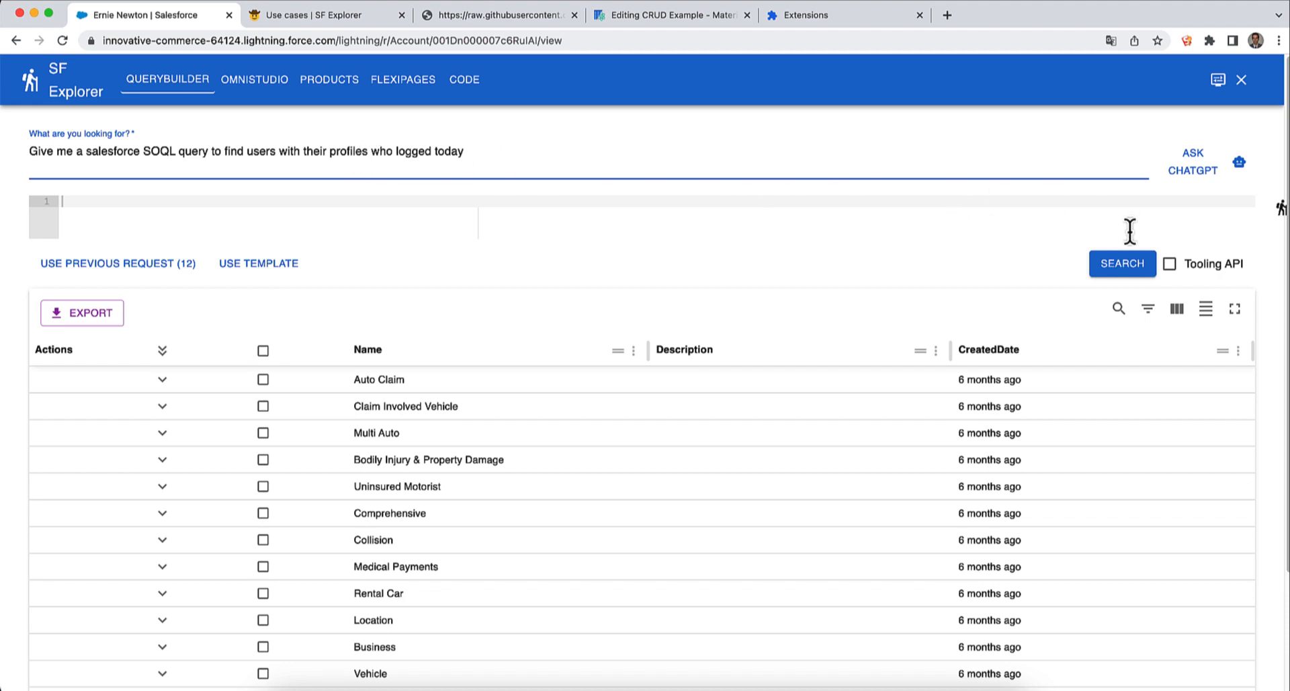
left_click(1206, 169)
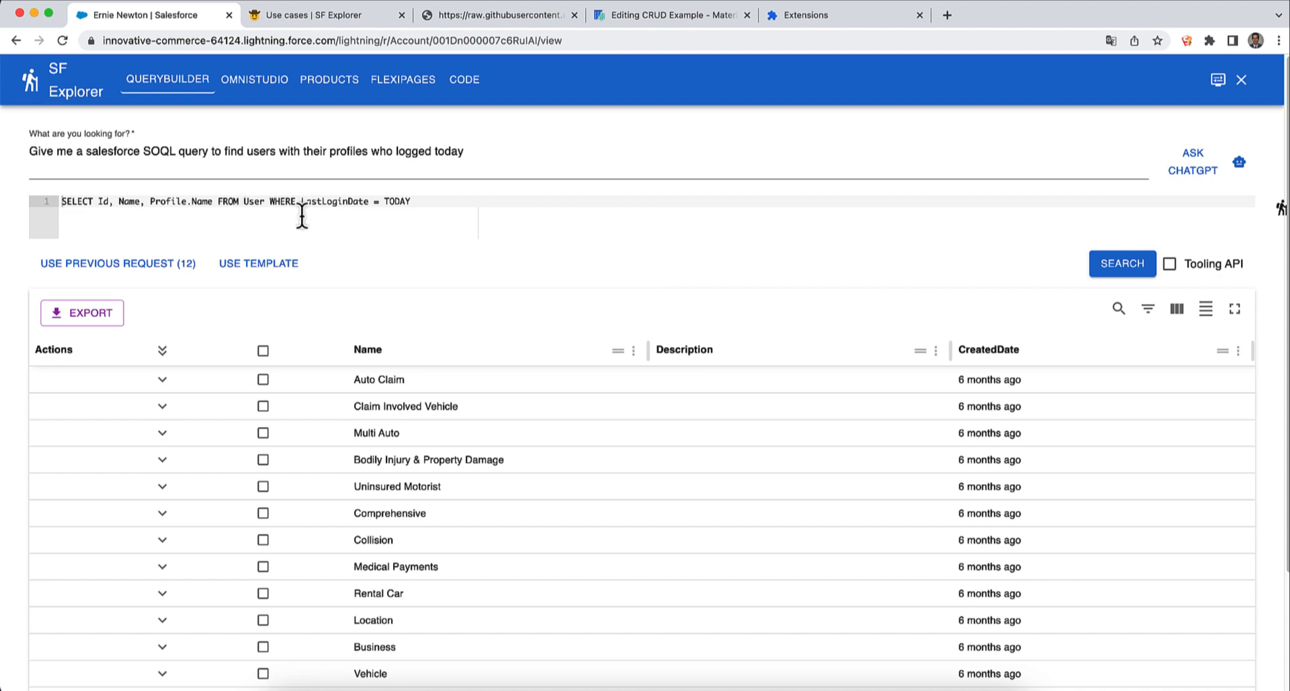
left_click(1111, 269)
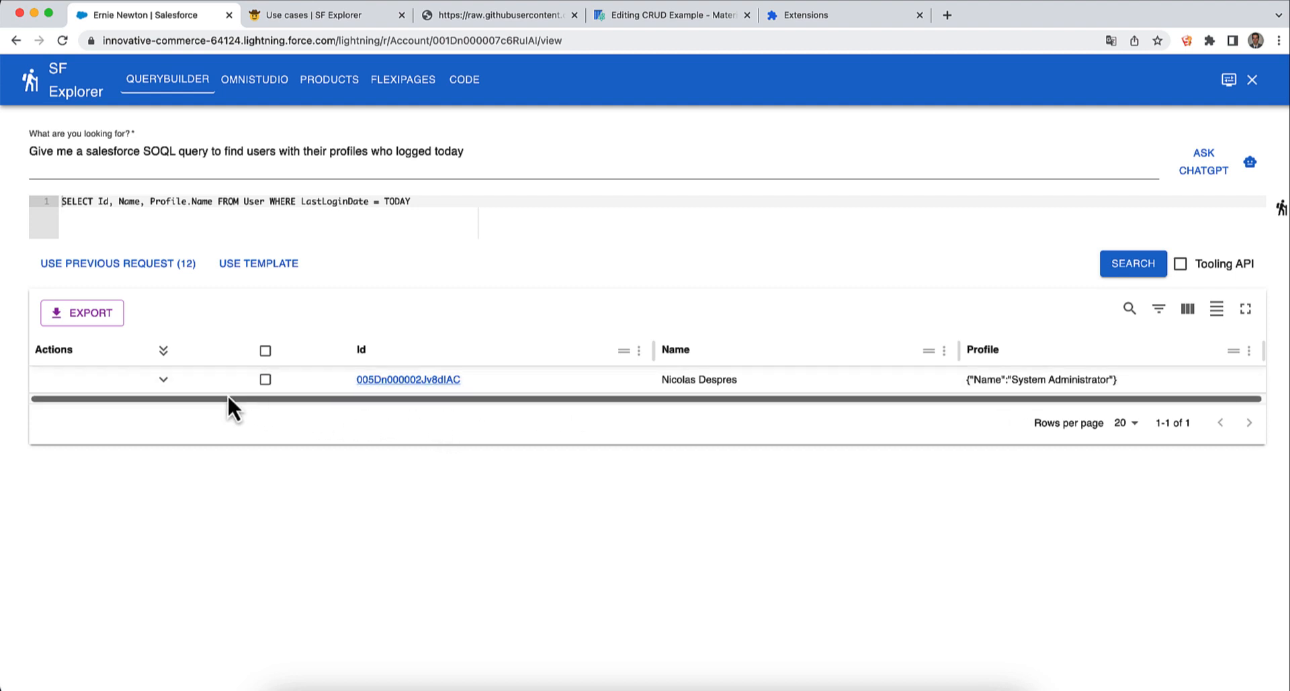
Expand the returned user record and examine all its fields and values
left_click(163, 380)
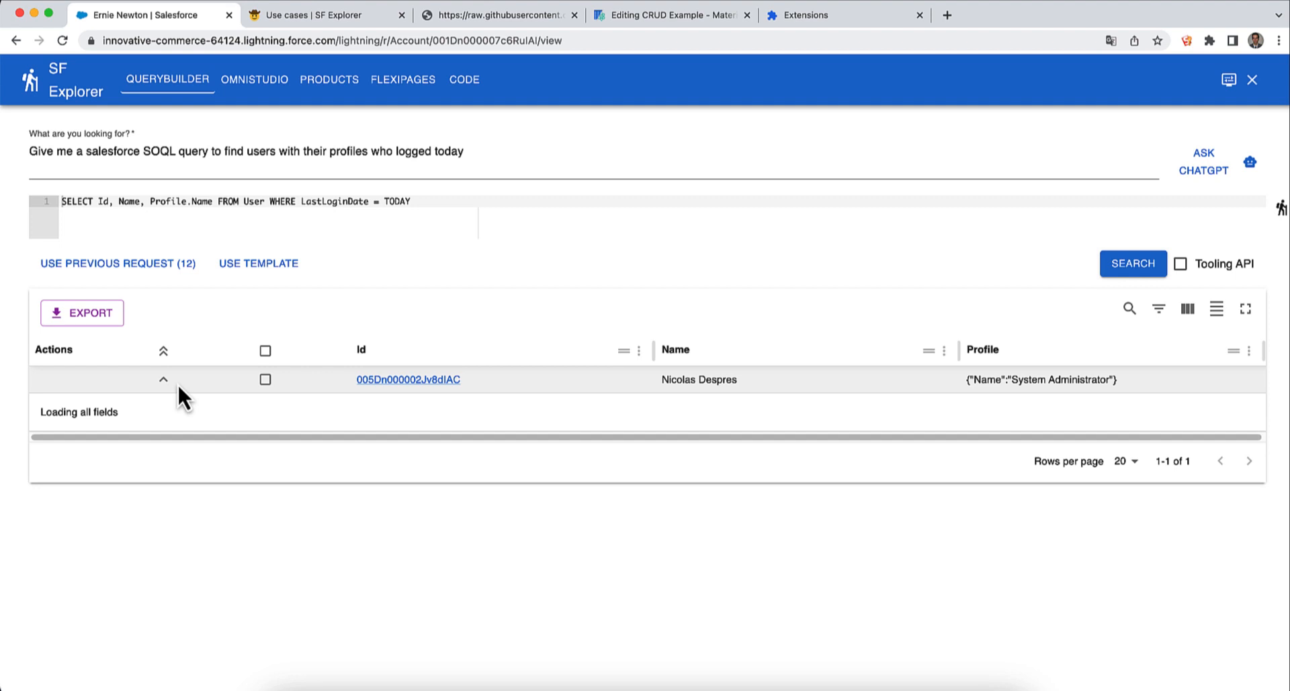
scroll(256, 546, "down", 1)
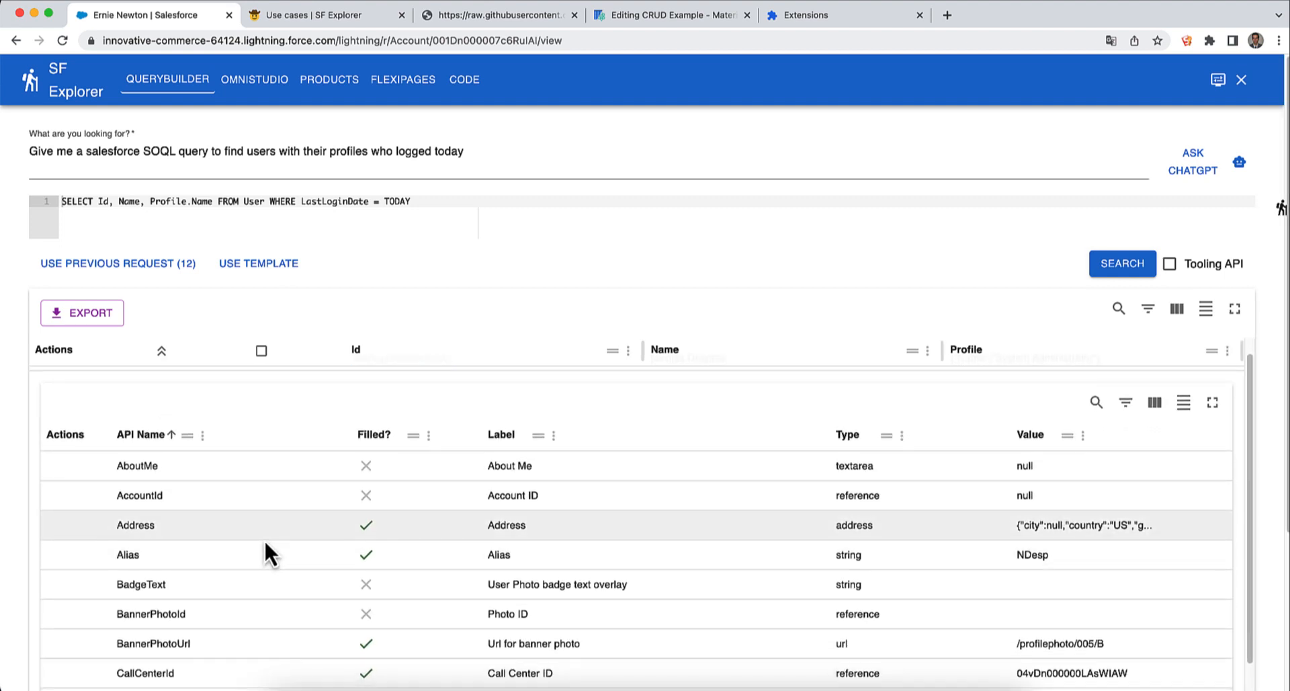
scroll(264, 539, "up", 1)
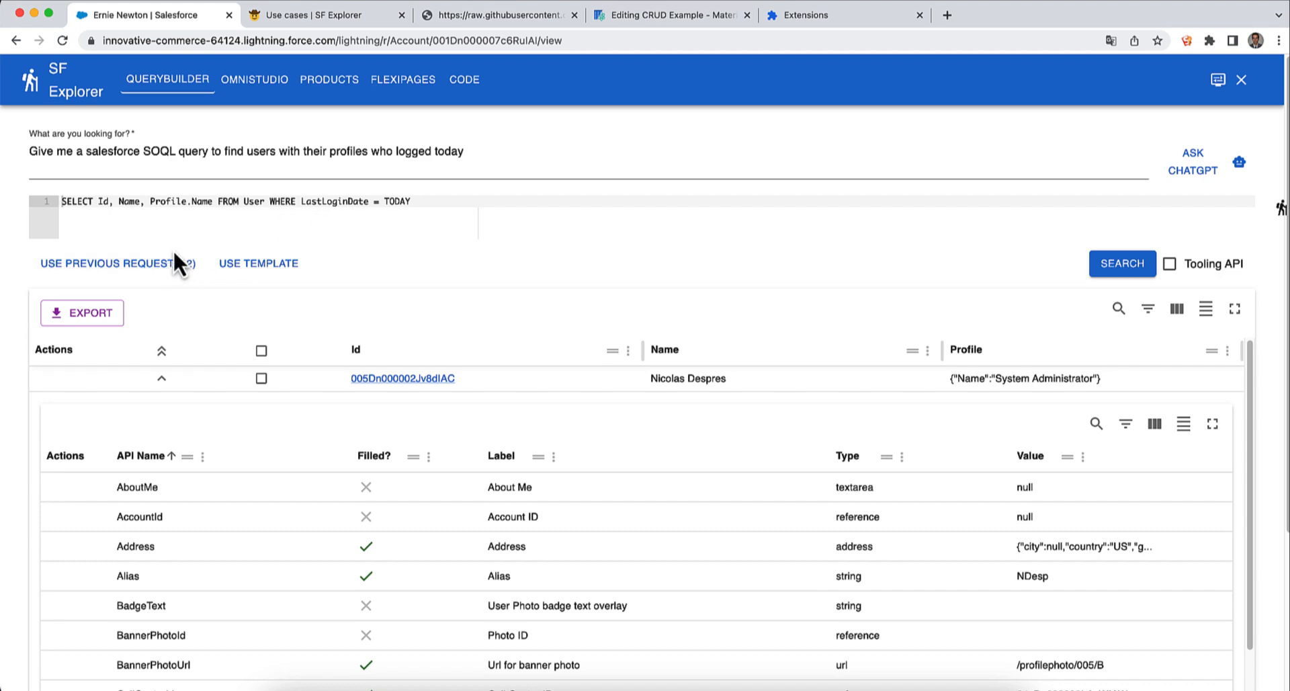
Rerun the previous Product2 query from the request history and compare the Auto Claim and Claim Involved Vehicle records
left_click(143, 264)
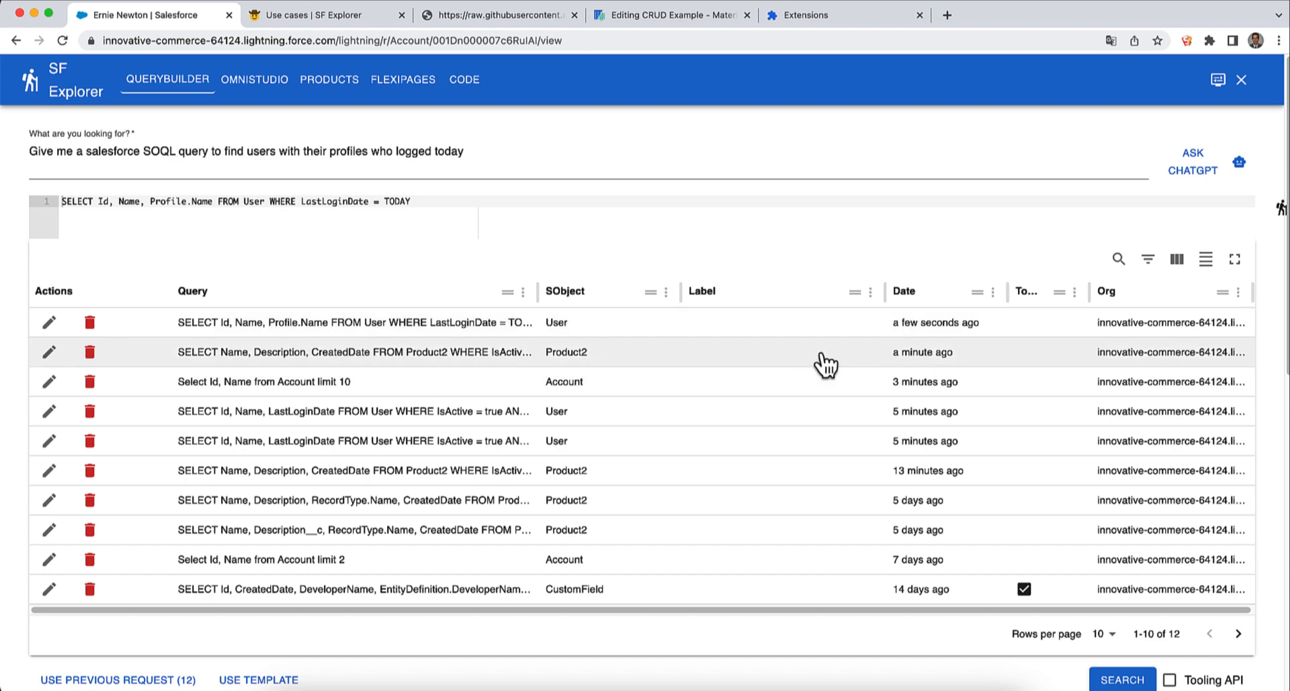
left_click(460, 352)
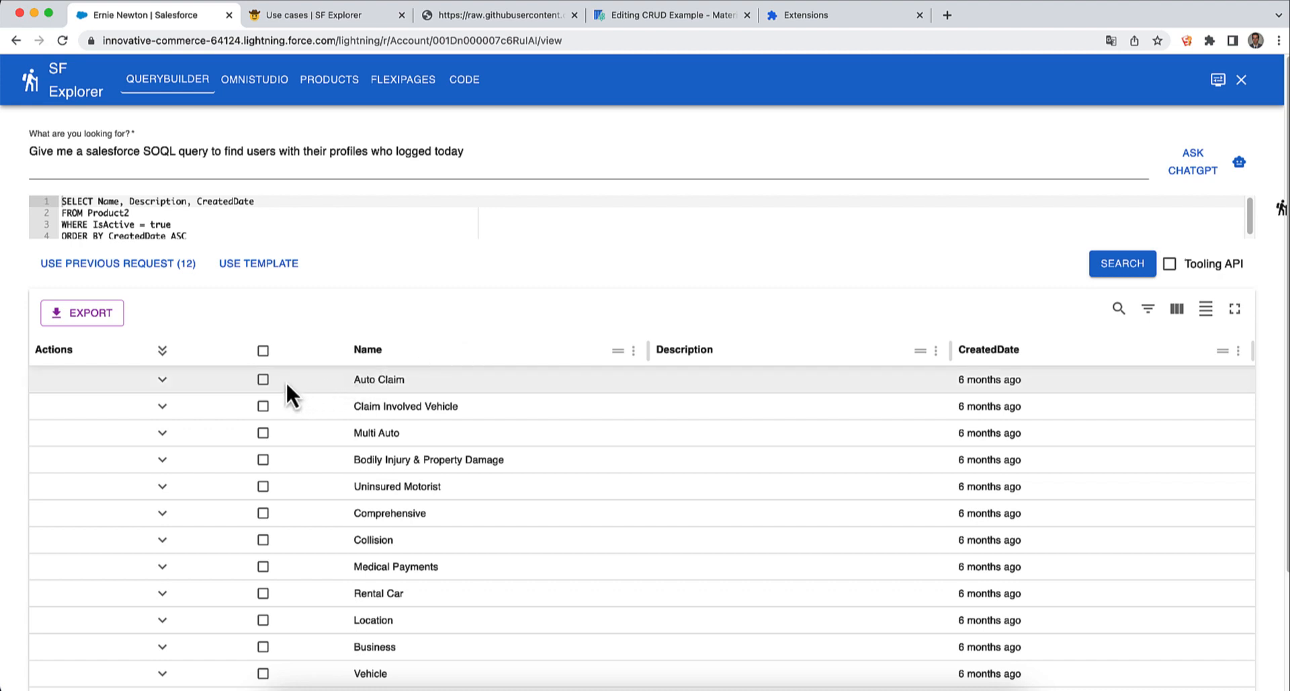
left_click(262, 379)
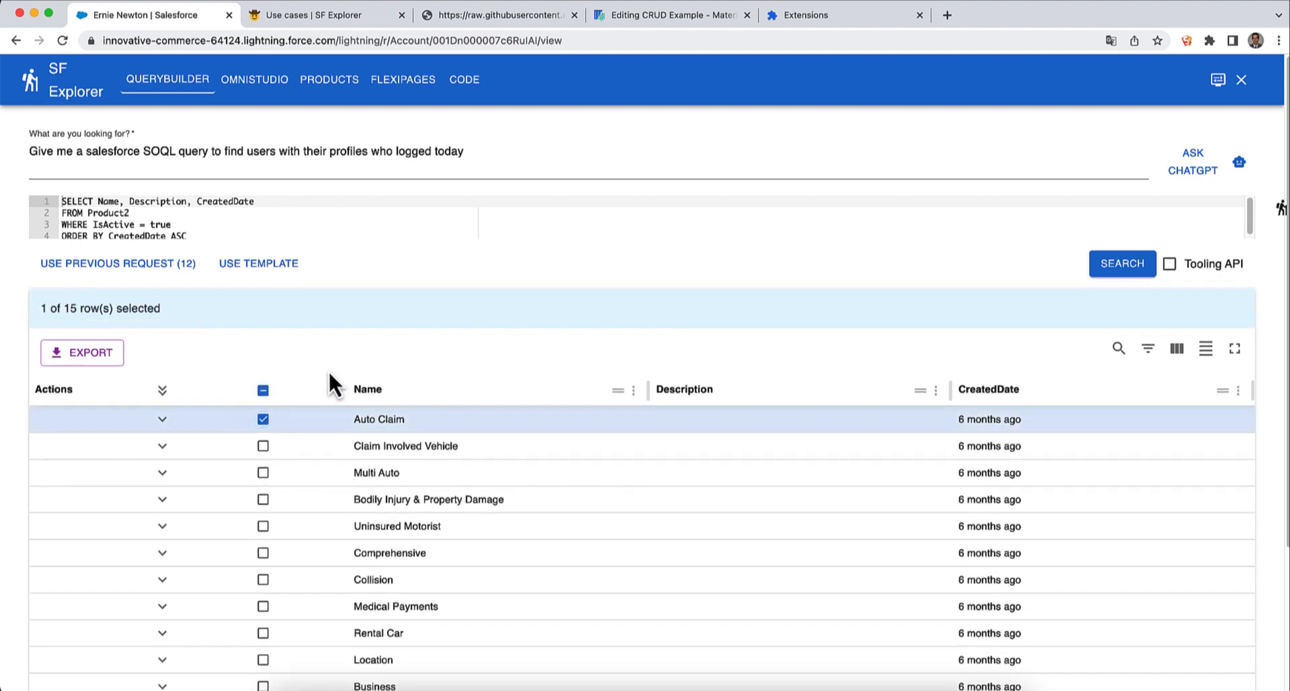
left_click(263, 446)
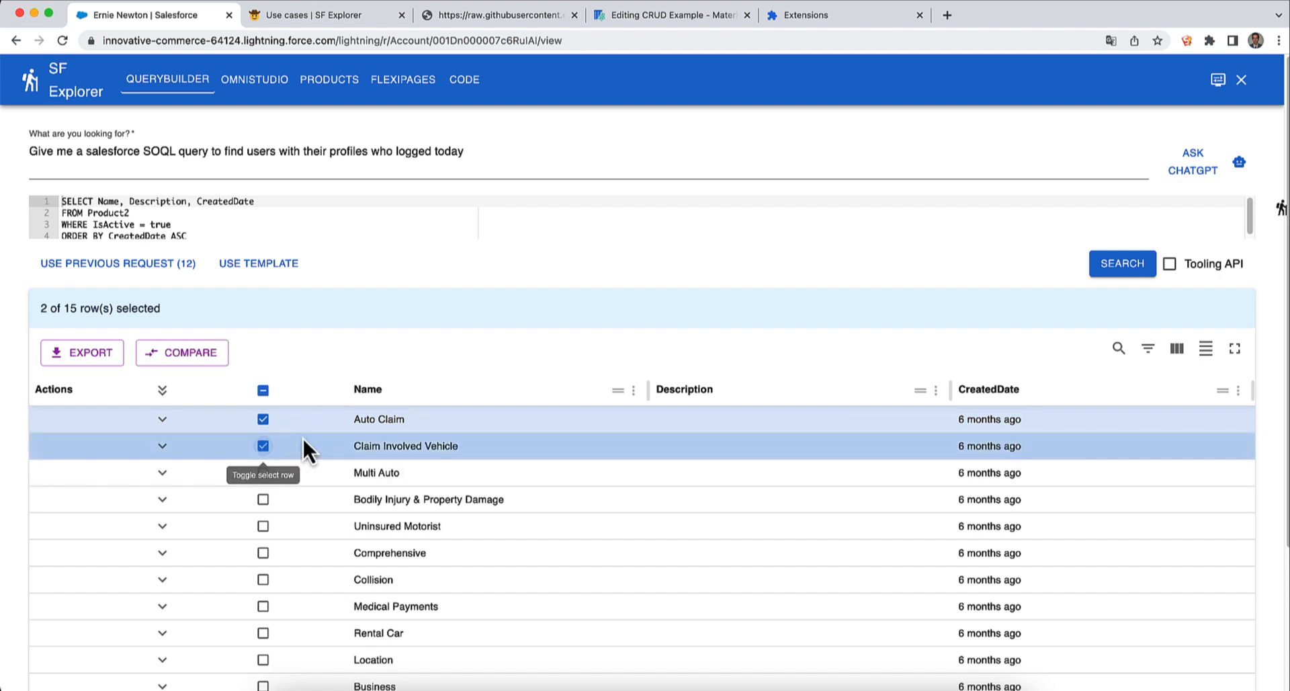
left_click(211, 355)
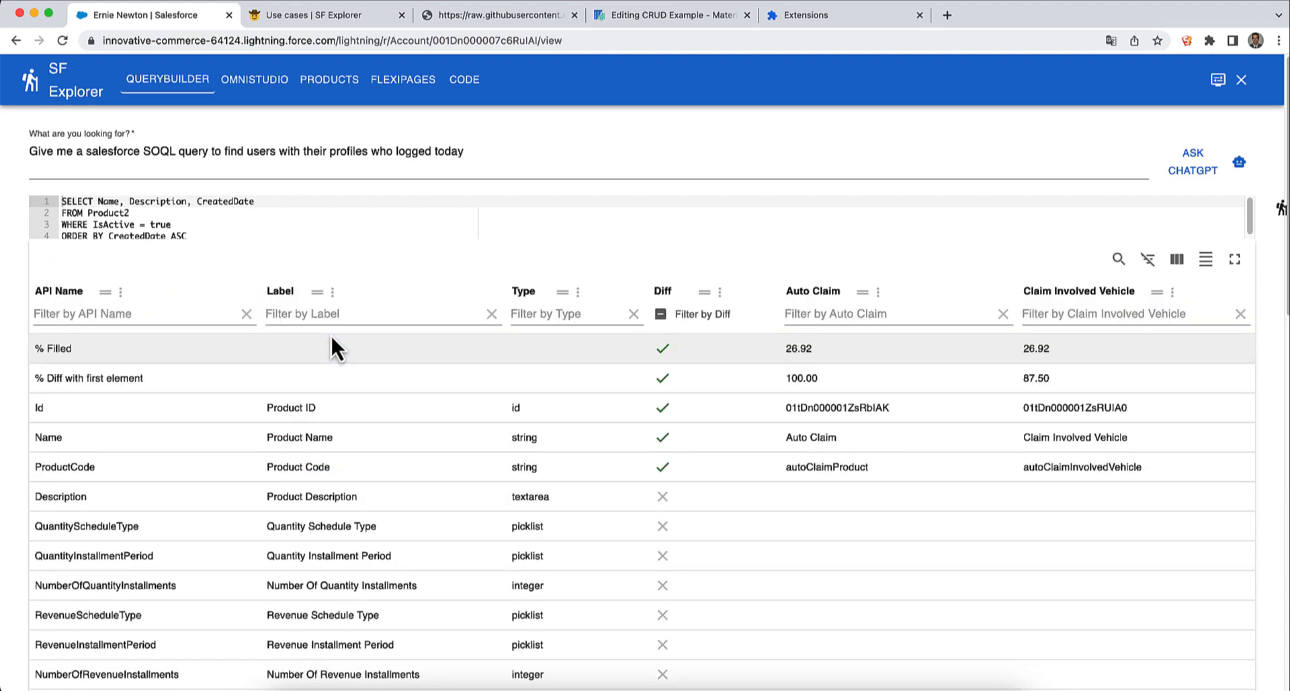
Filter the product comparison to only the fields that differ and review them
left_click(661, 313)
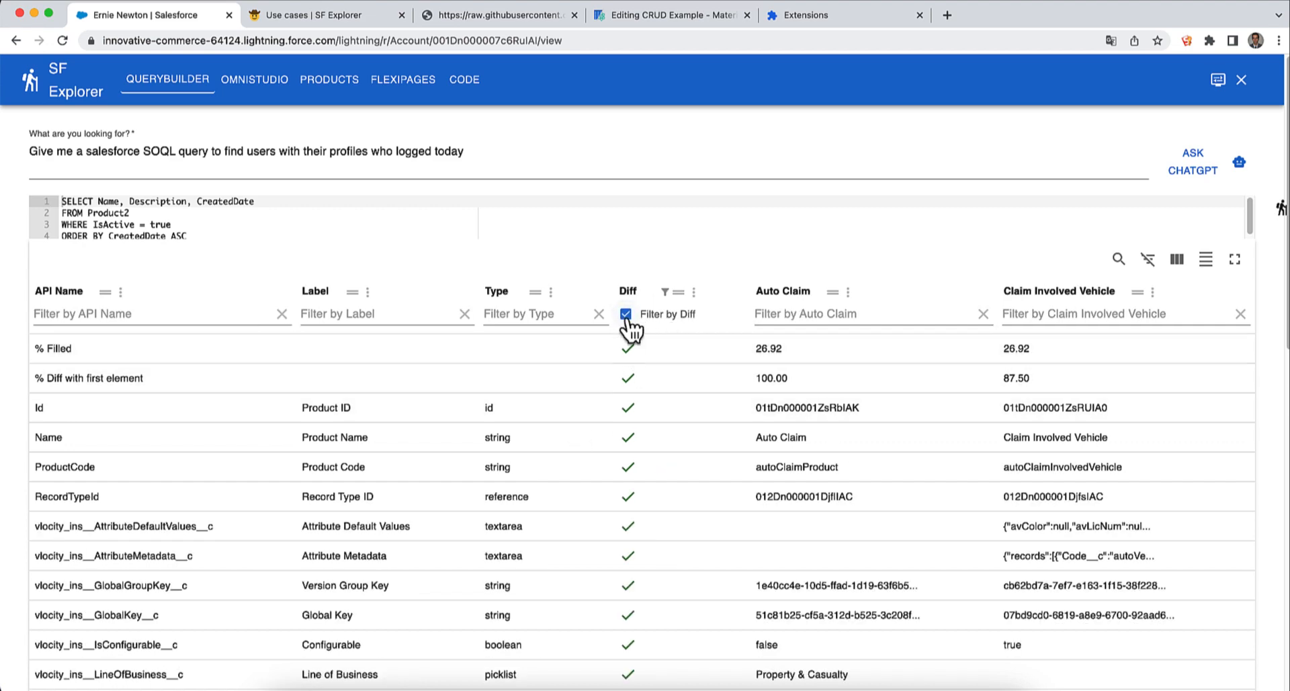
scroll(685, 434, "down", 2)
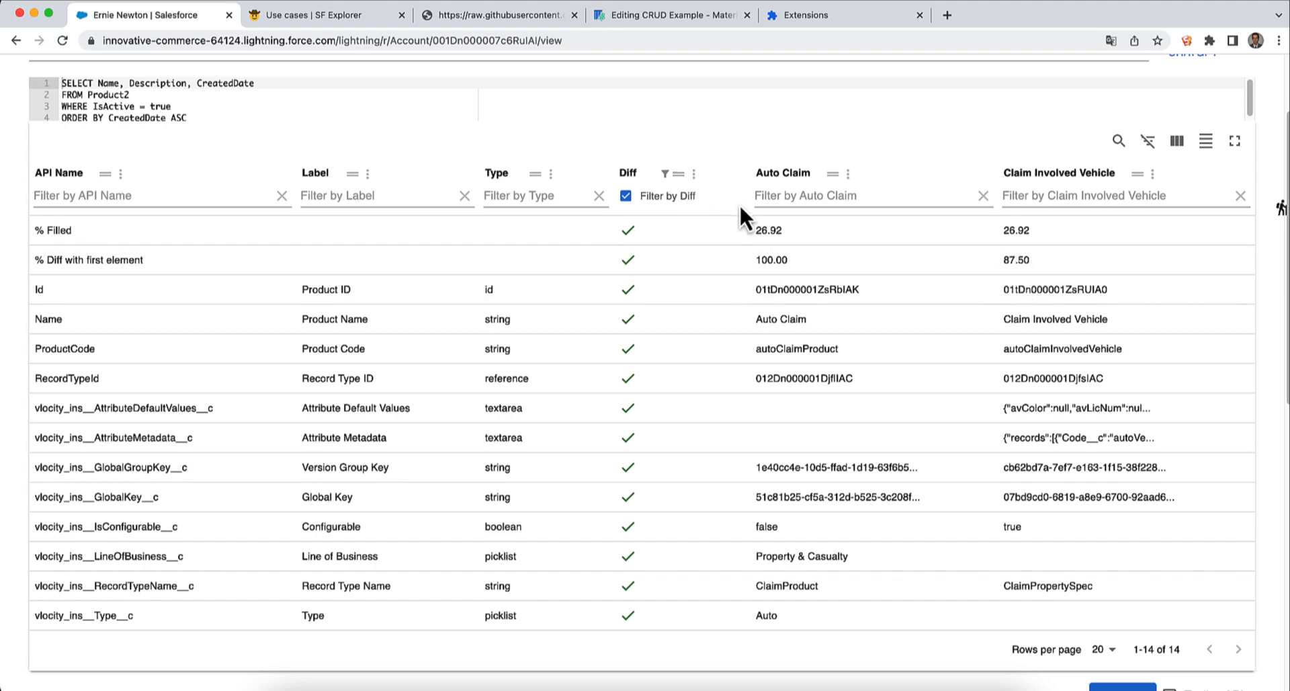
scroll(789, 254, "down", 10)
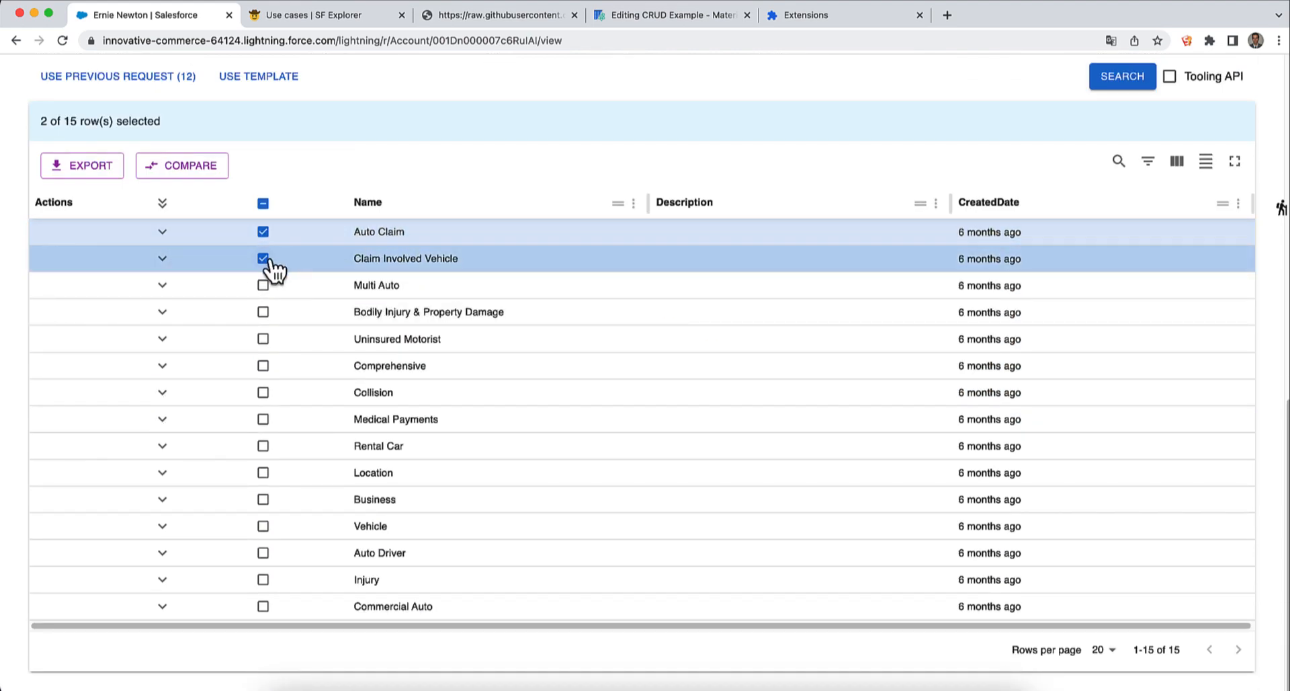
Clear the product row selection and expand the details of Auto Claim
left_click(264, 206)
left_click(264, 204)
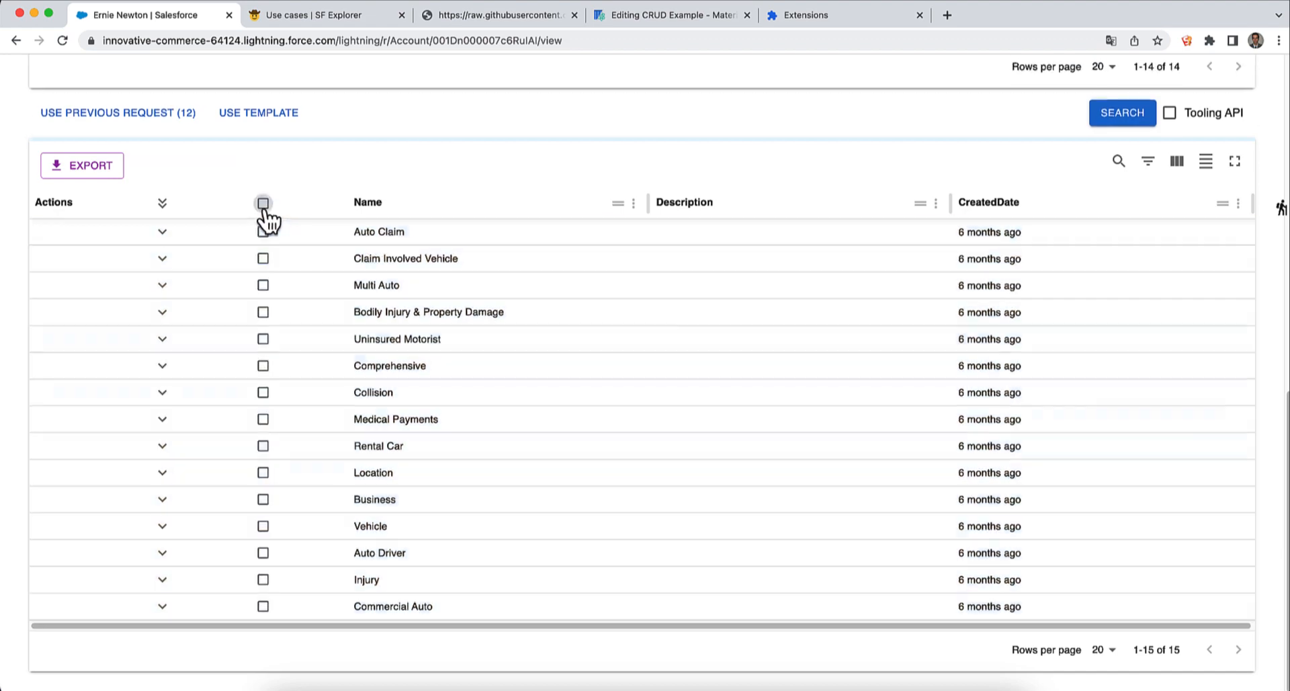
left_click(163, 233)
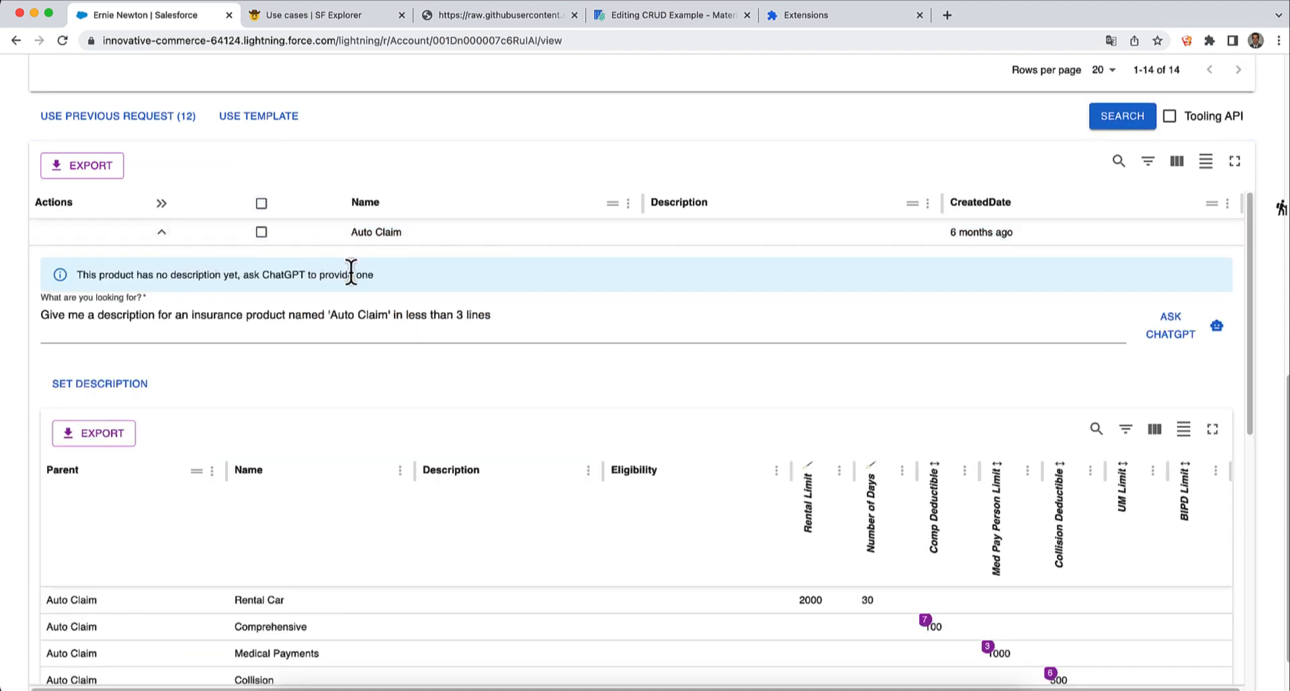
Have ChatGPT generate the Auto Claim description in less than 3 lines from the prefilled prompt and set it as the product's description
left_click(605, 329)
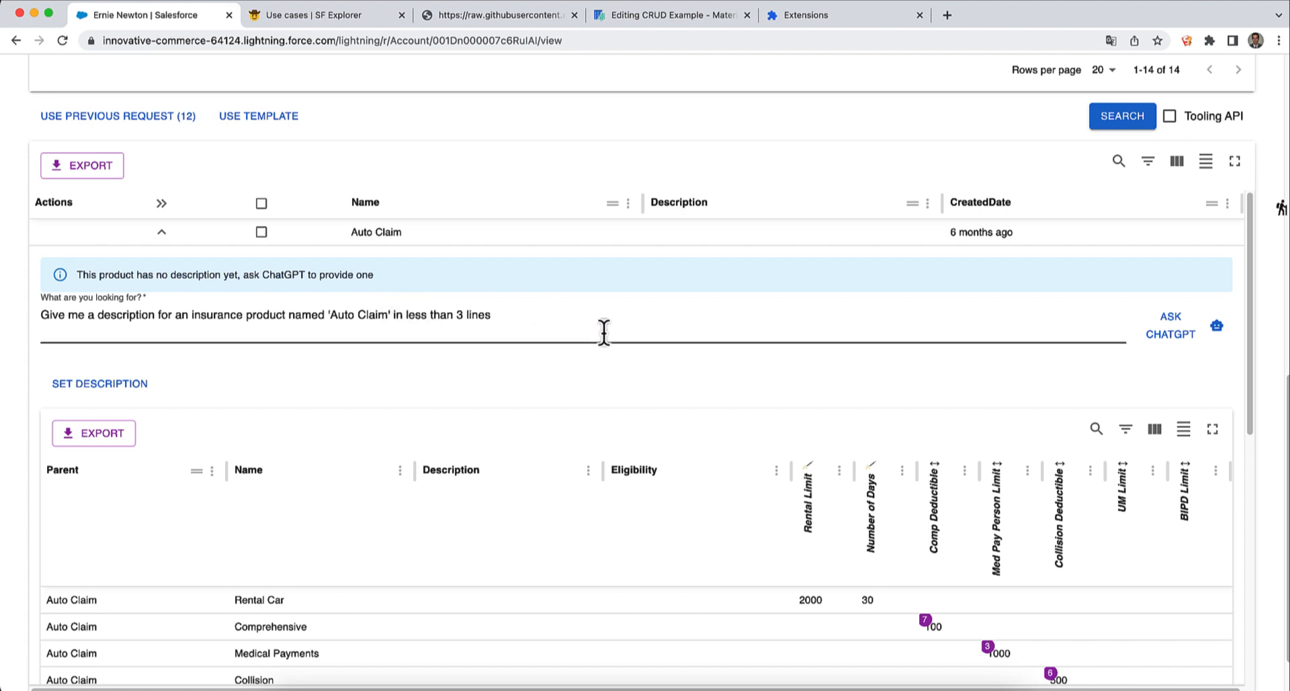
scroll(605, 330, "down", 1)
scroll(604, 333, "down", 2)
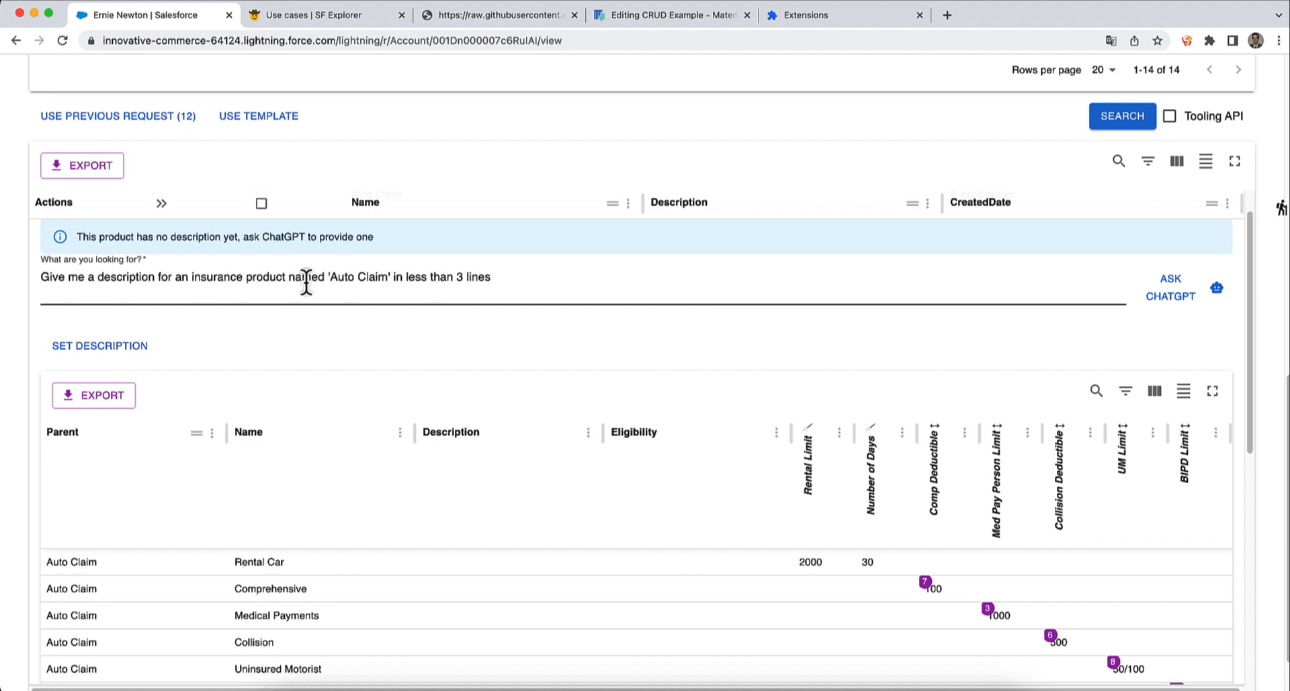
left_click(523, 366)
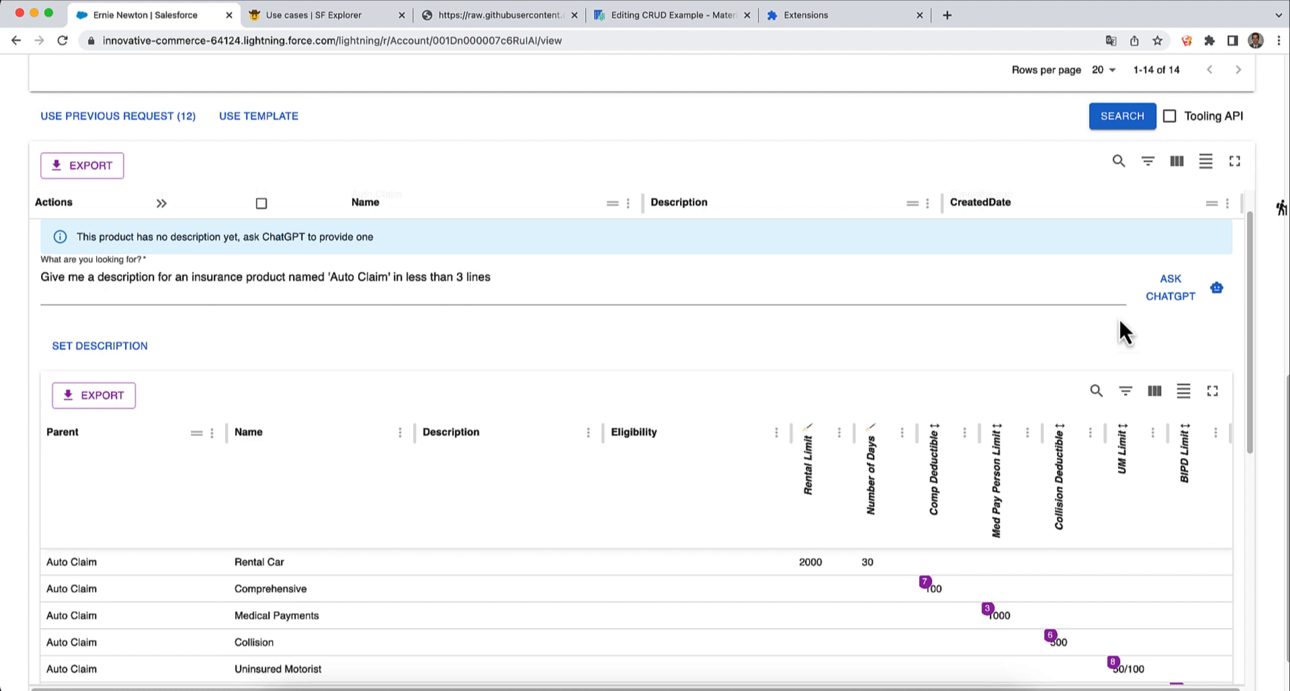
left_click(1168, 296)
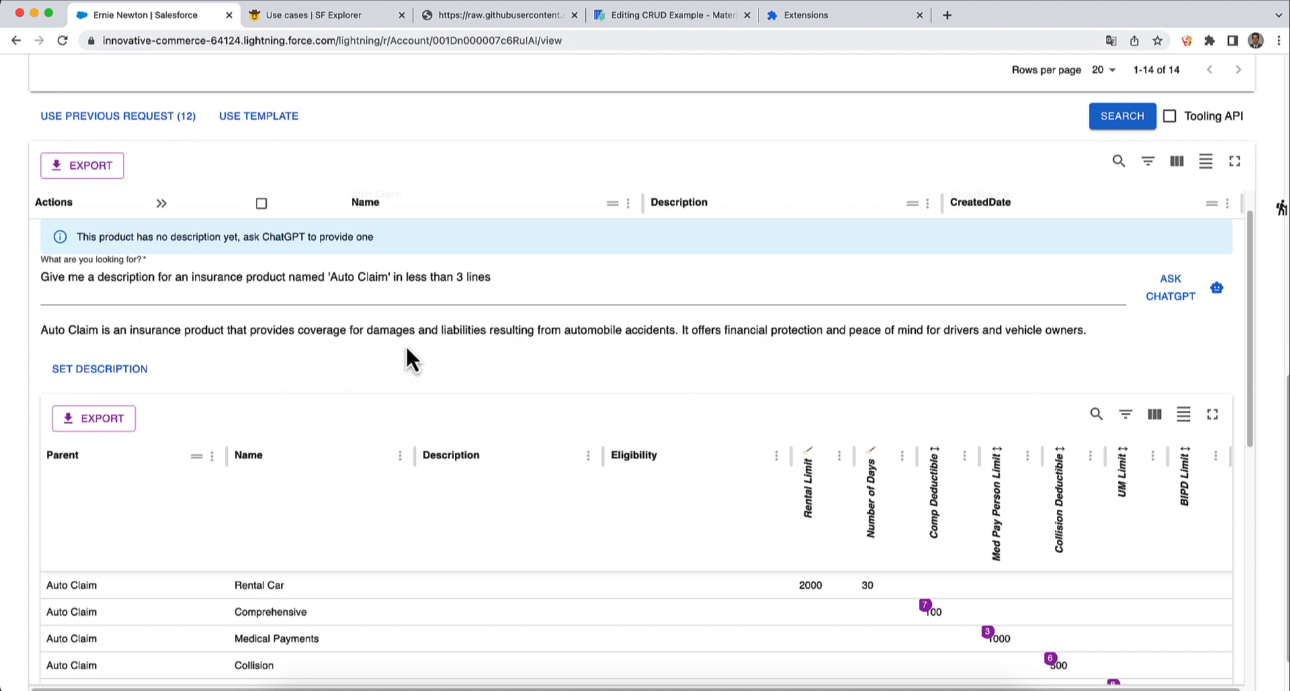
left_click(128, 369)
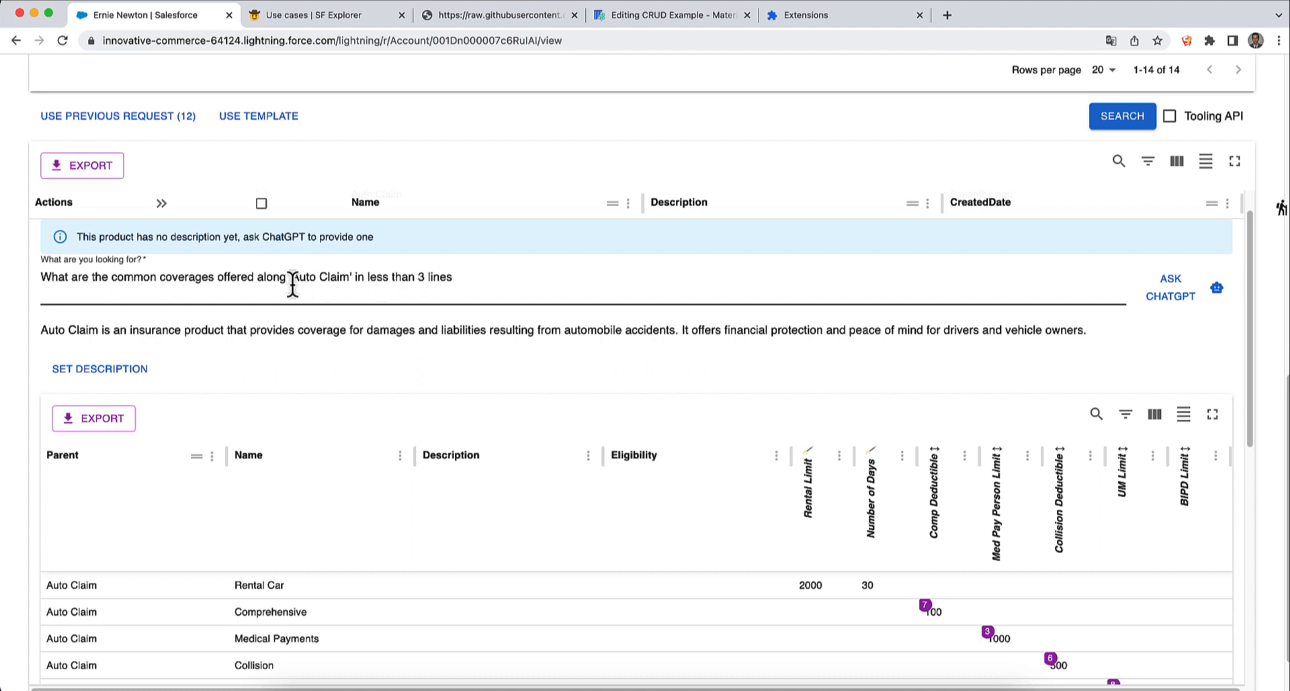
Extend the Auto Claim prompt with "and their description" after "common coverages" and have ChatGPT answer it
scroll(425, 457, "down", 1)
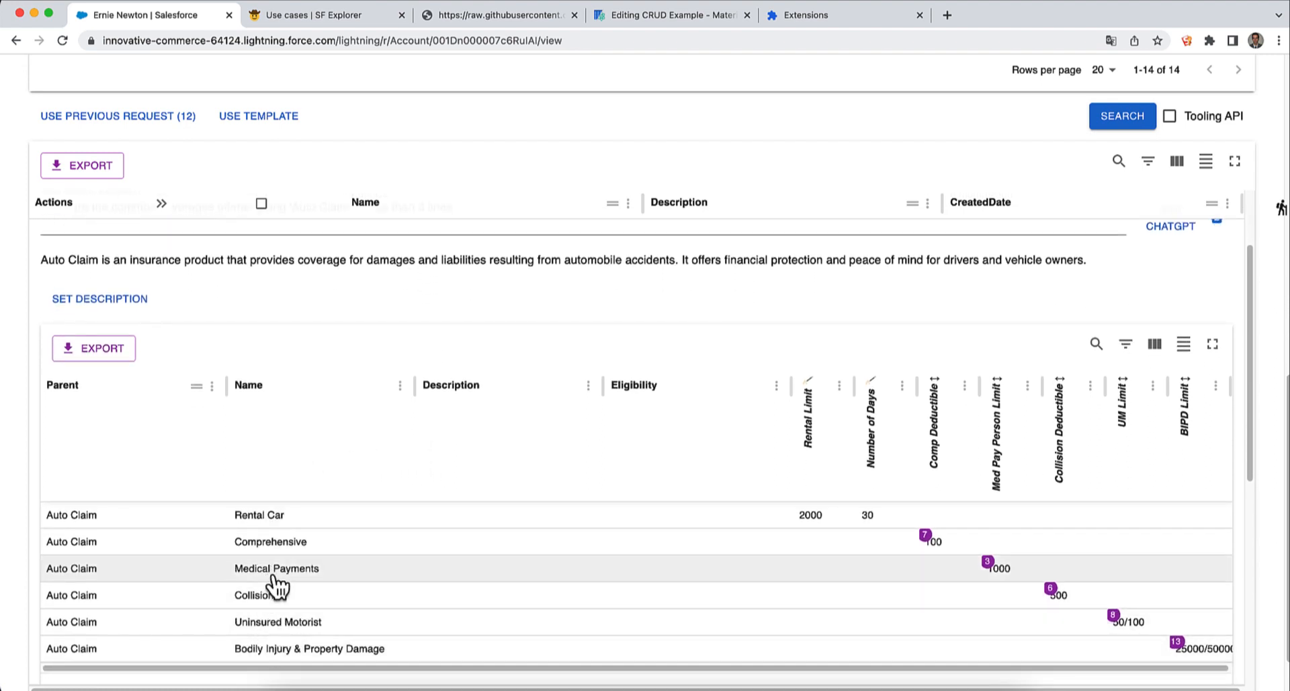
scroll(294, 399, "up", 2)
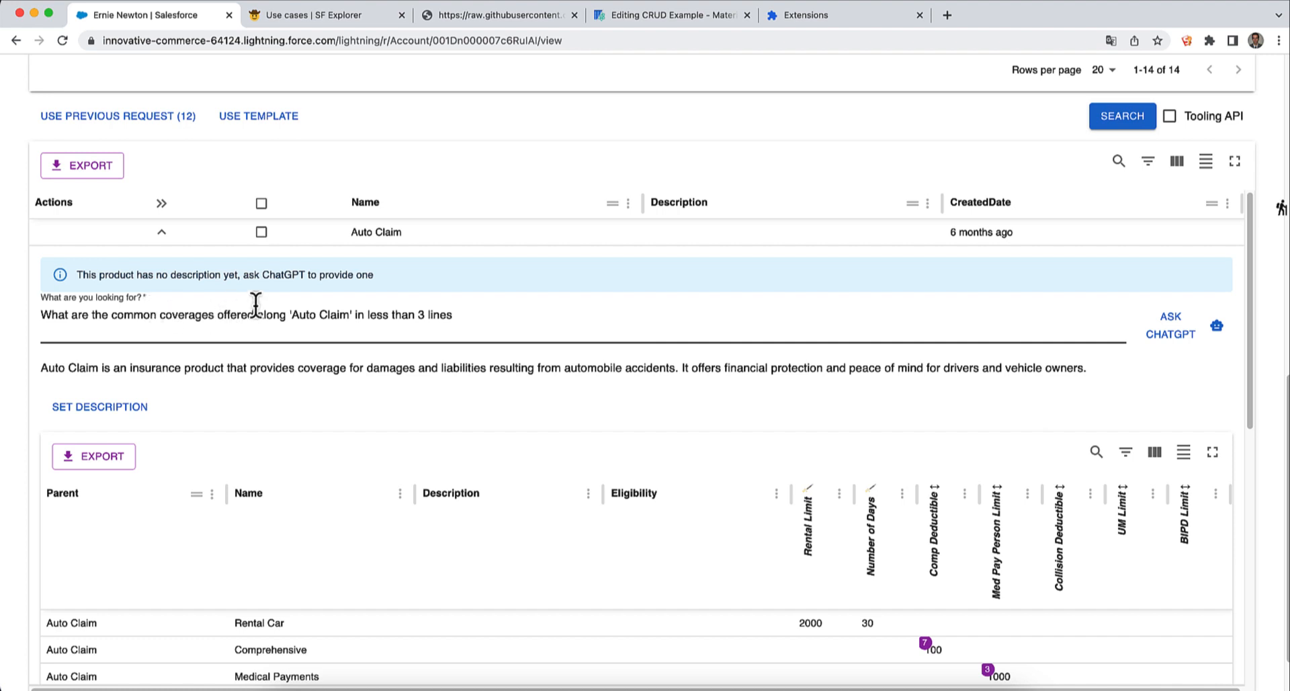
left_click(217, 315)
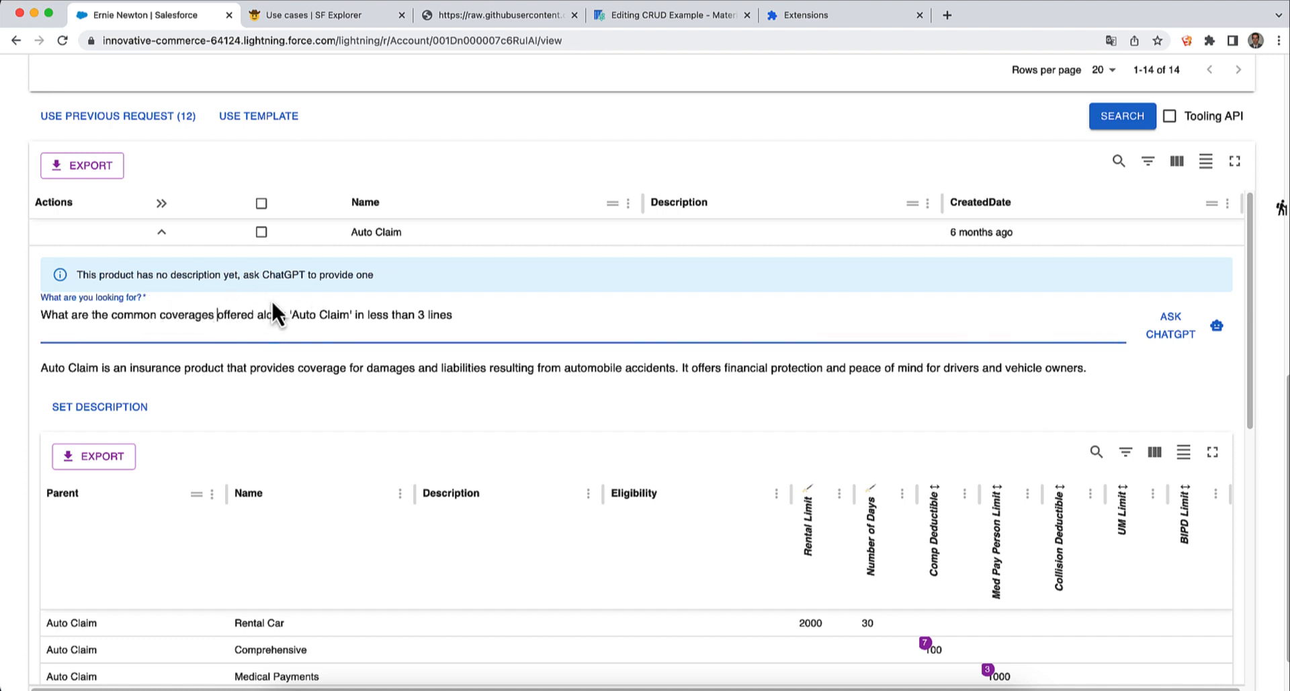
type("and ")
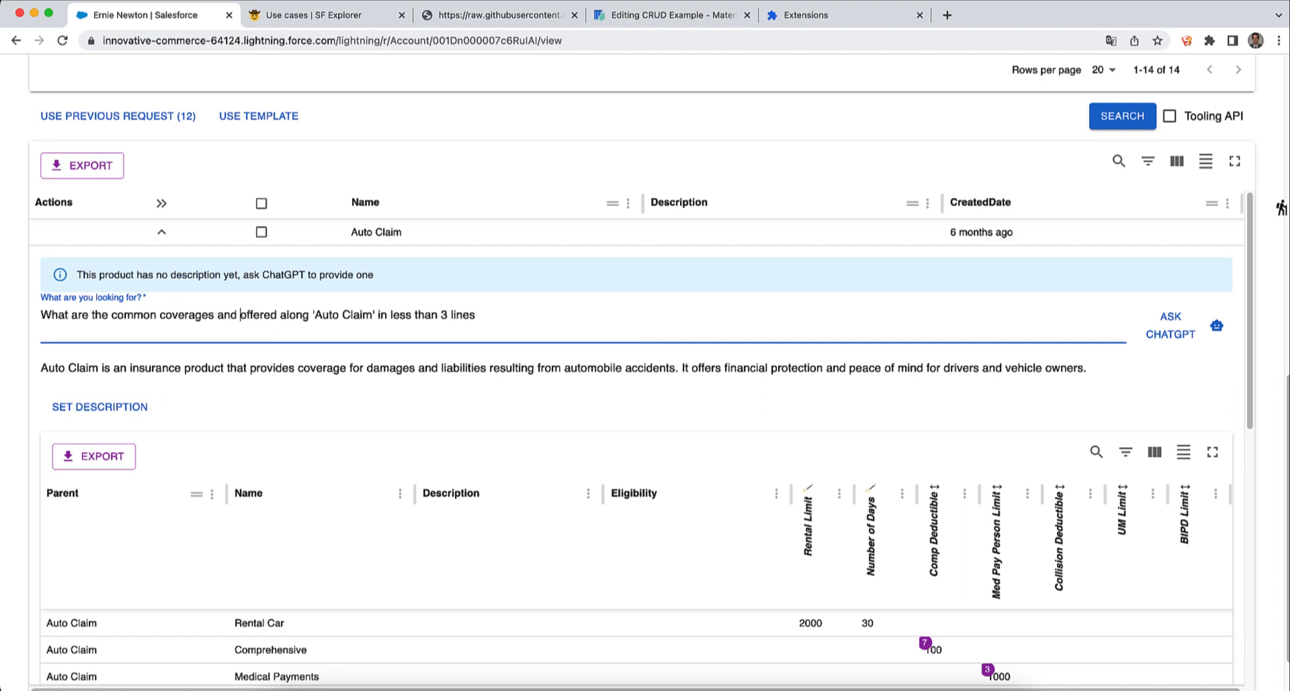
type("d")
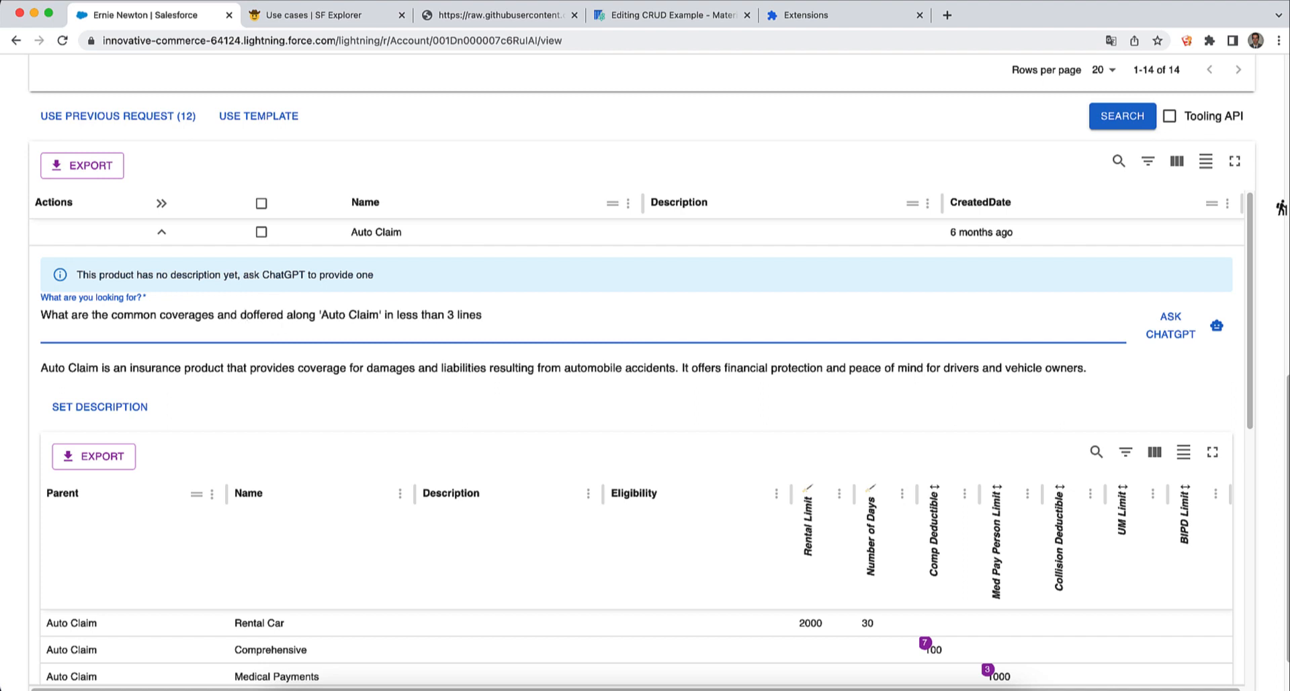
key("BackSpace")
type("their ")
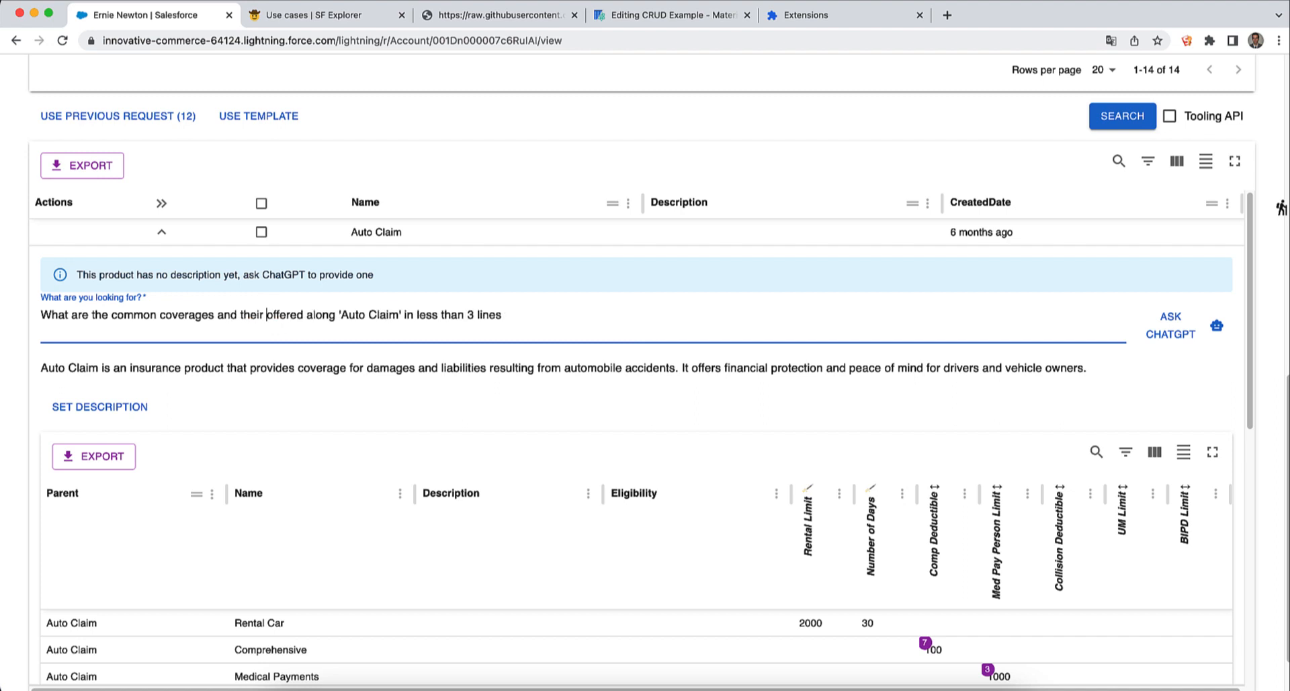
type("descripti")
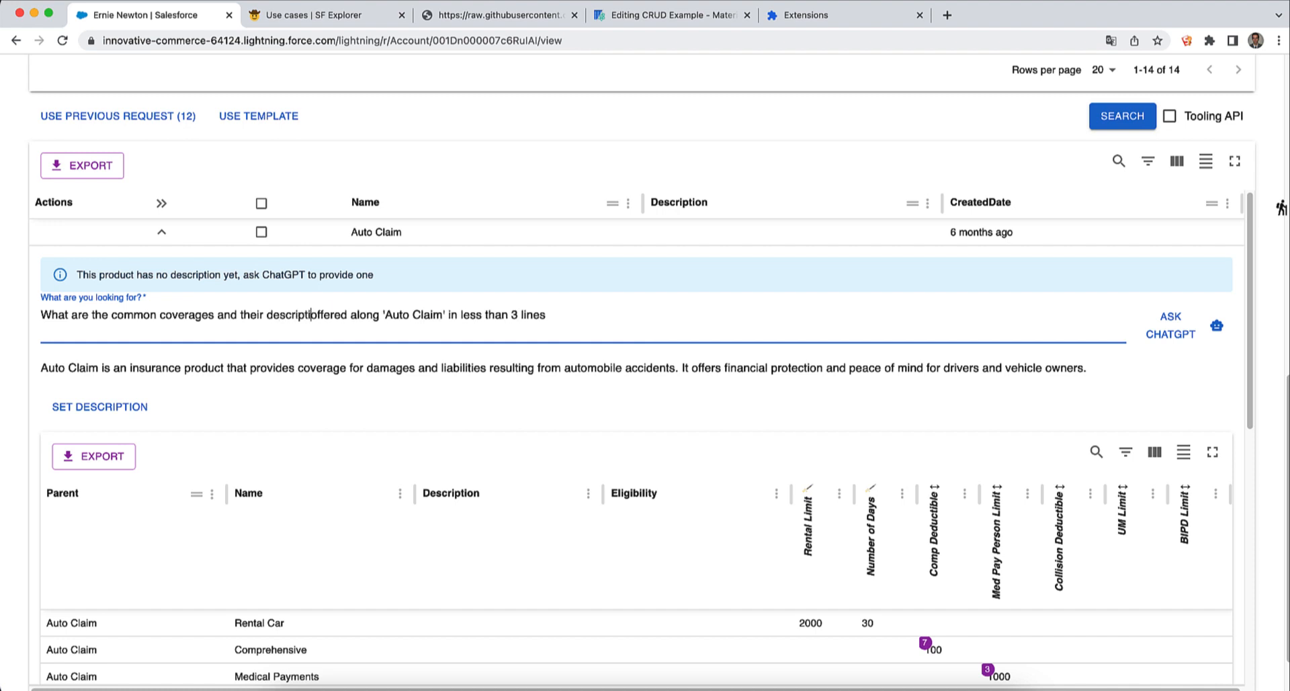
type("on o")
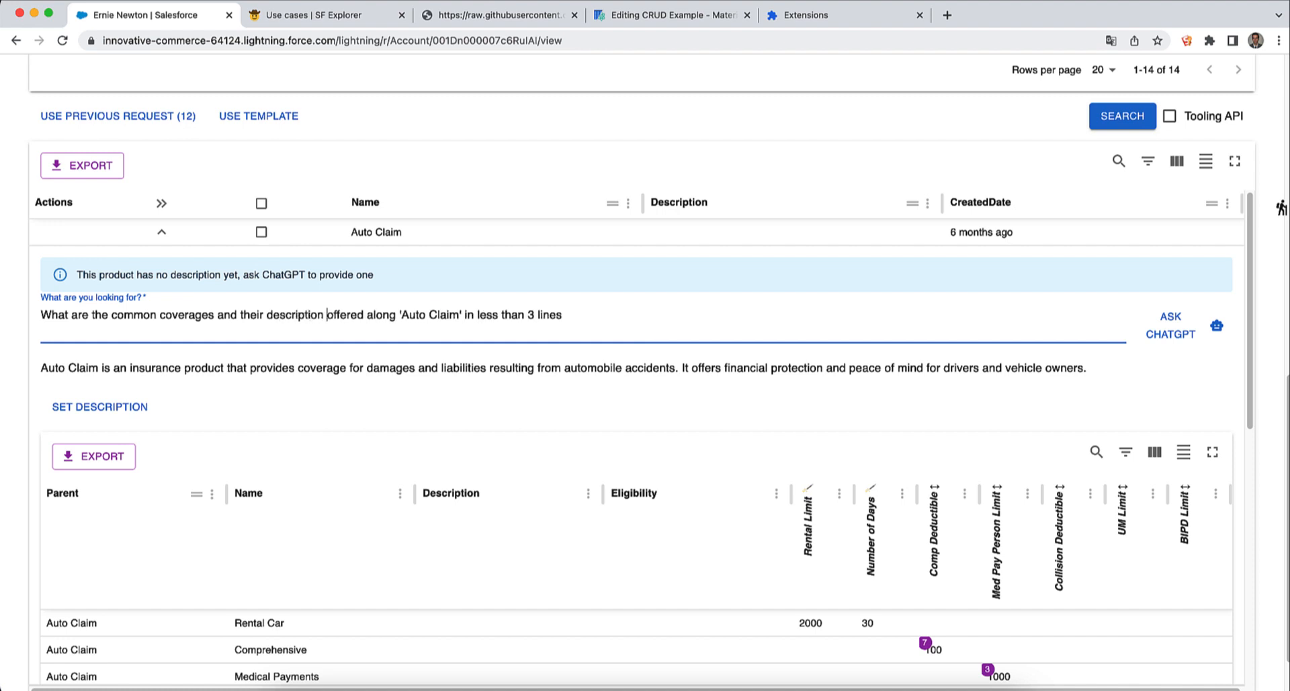
left_click(1158, 339)
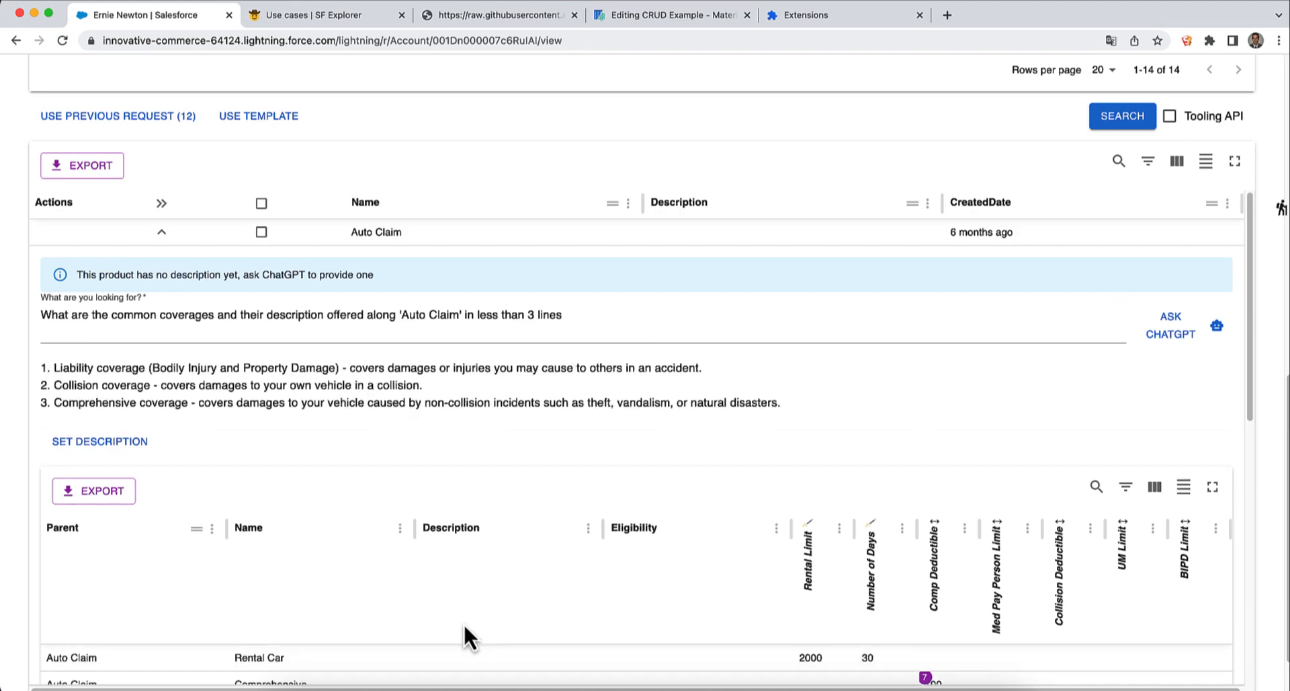
Compare ChatGPT's coverage answer with the coverages configured under Auto Claim in the child products table
scroll(1132, 406, "down", 2)
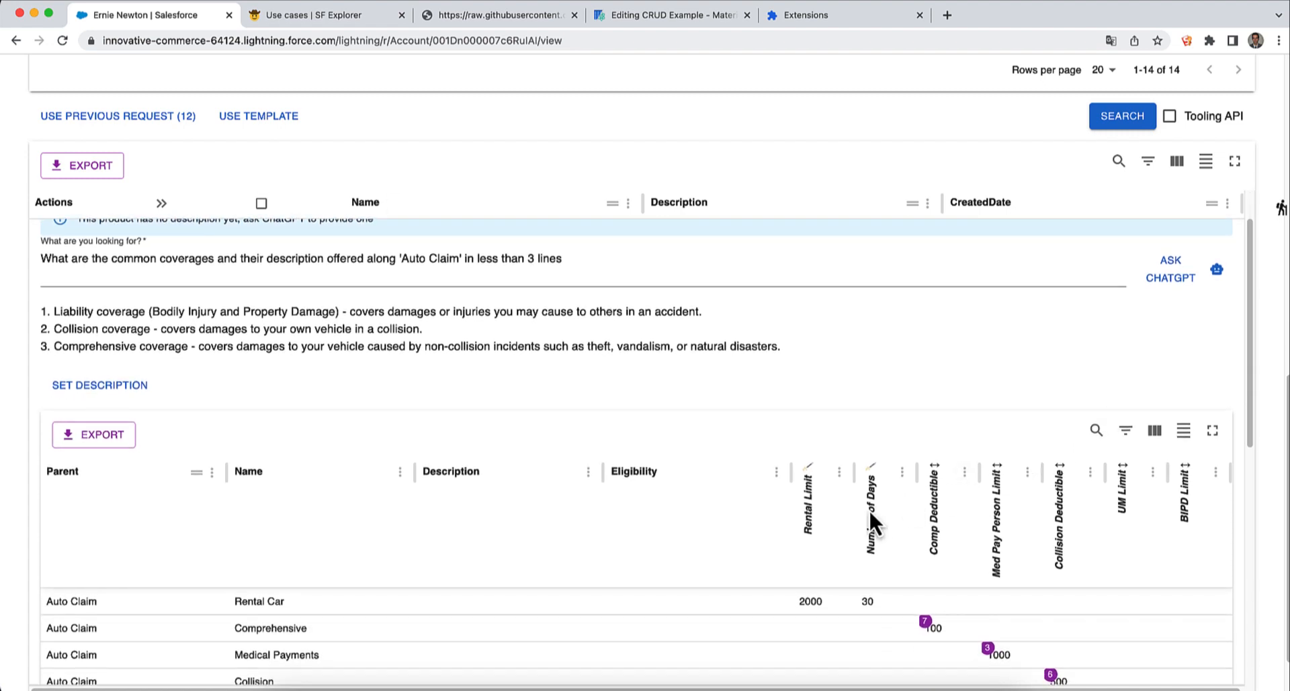
left_click(142, 393)
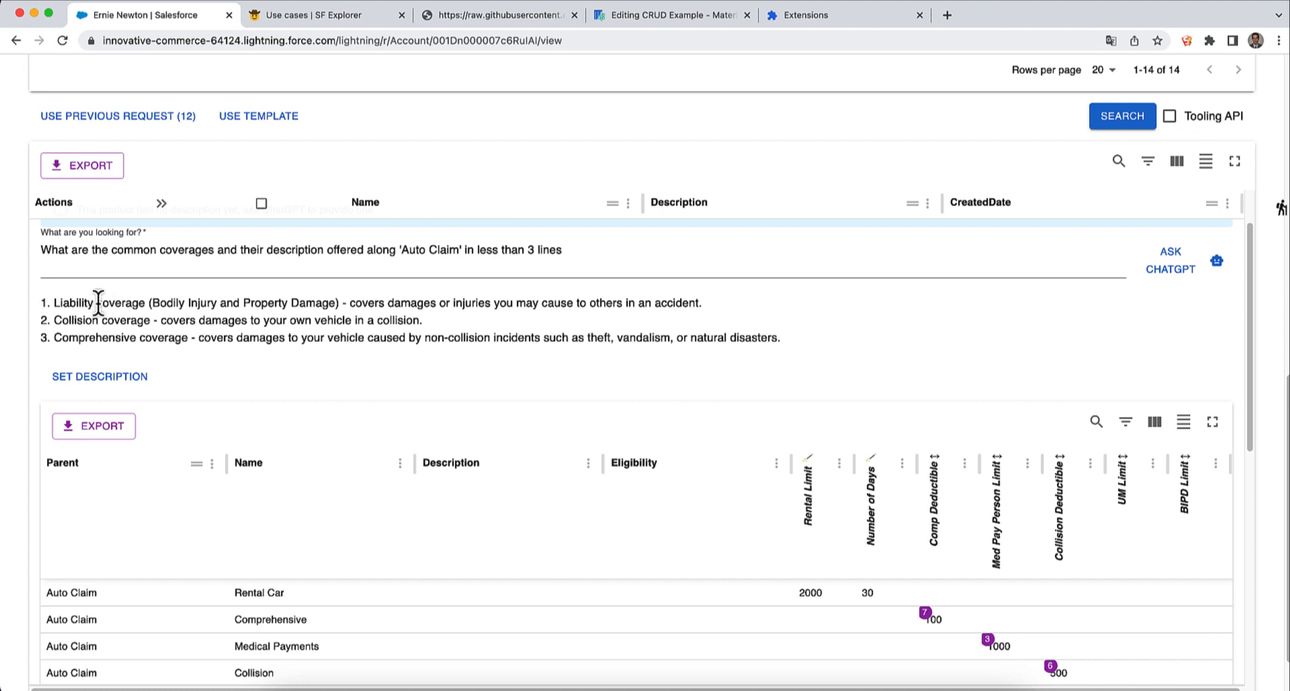
scroll(517, 588, "down", 3)
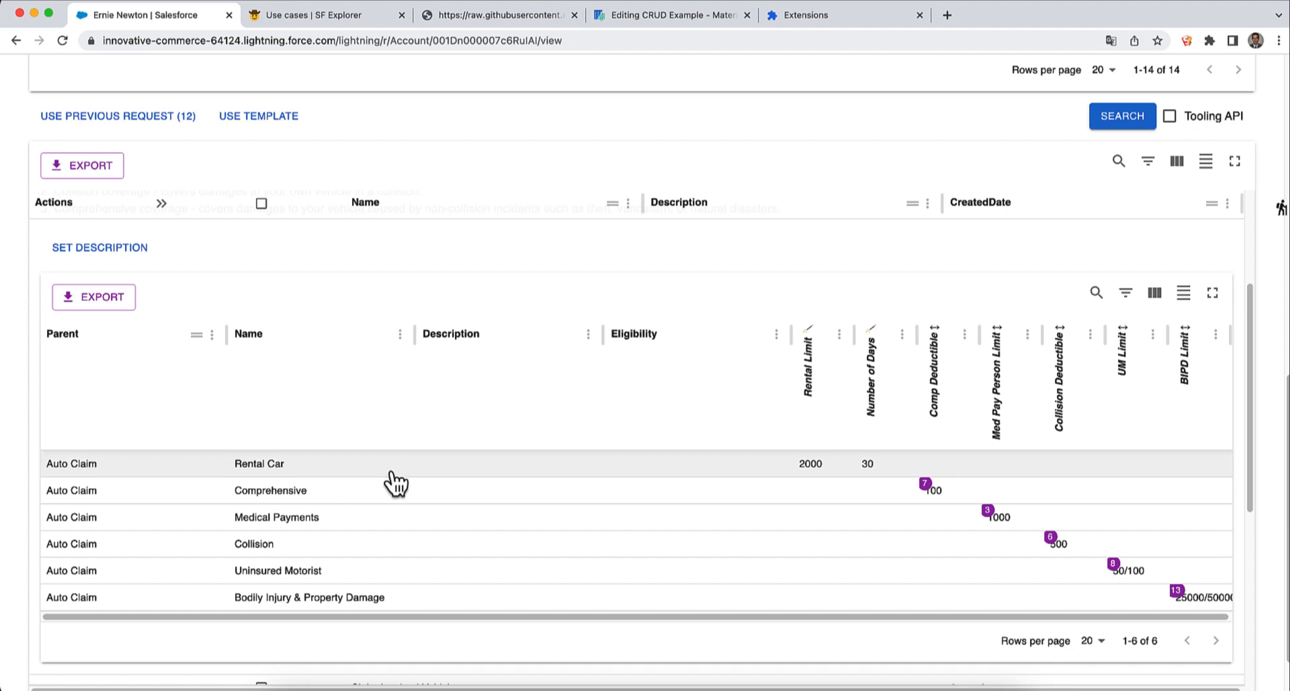
scroll(447, 455, "up", 2)
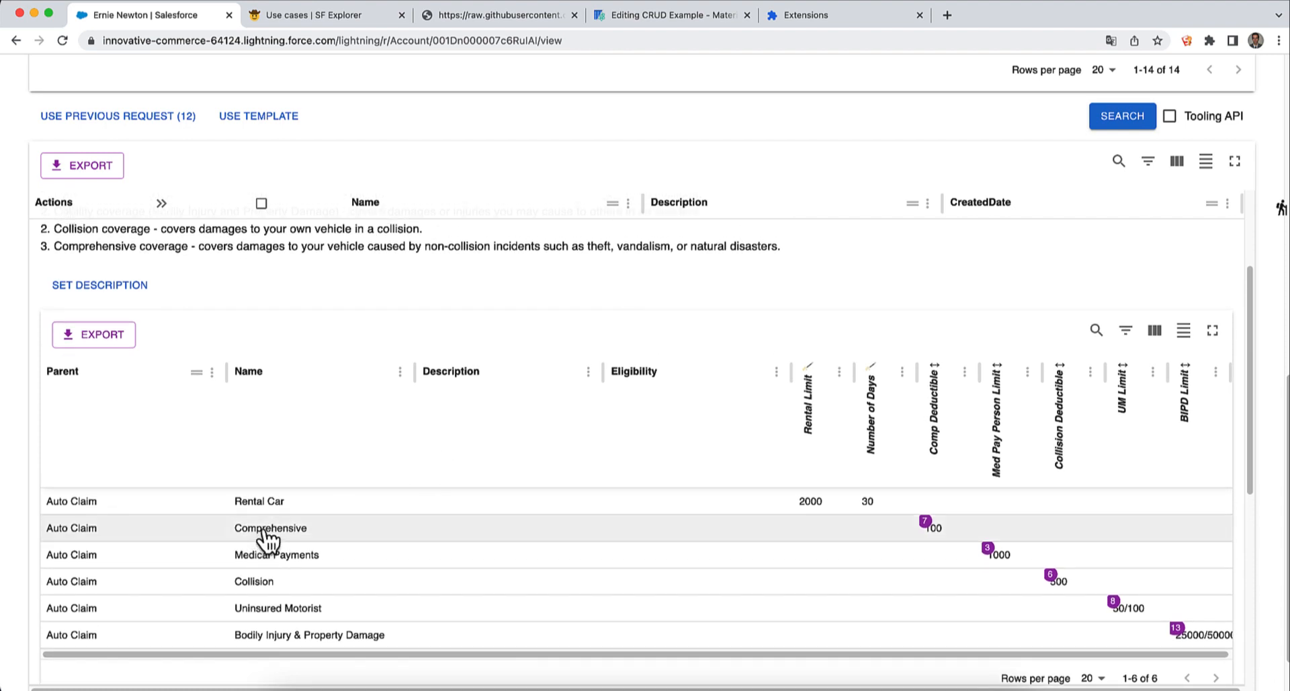
scroll(327, 276, "up", 2)
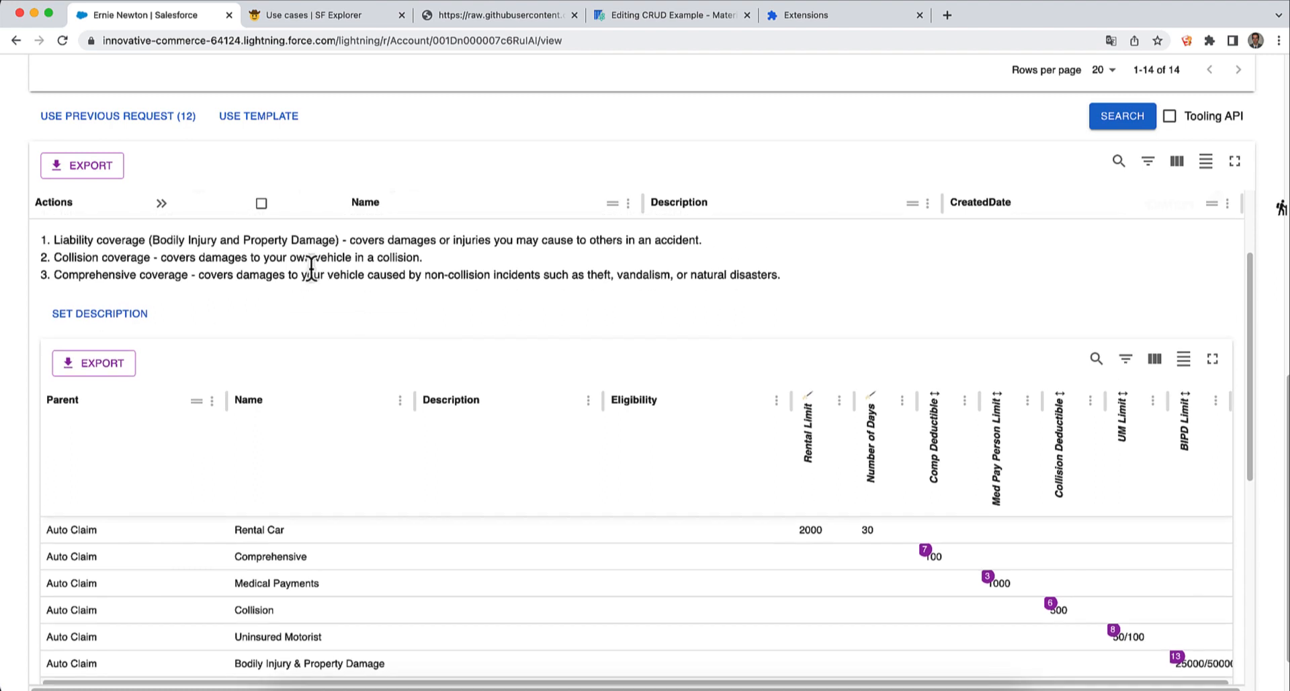
scroll(311, 269, "up", 4)
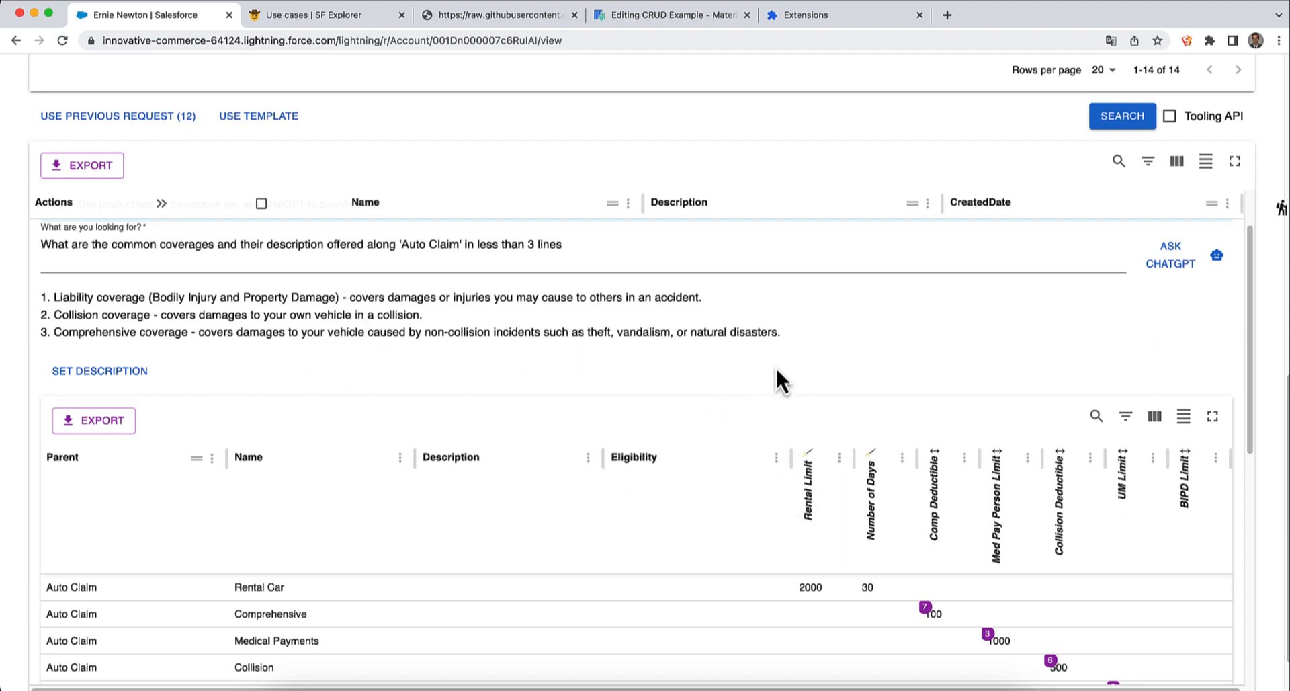
scroll(776, 373, "down", 1)
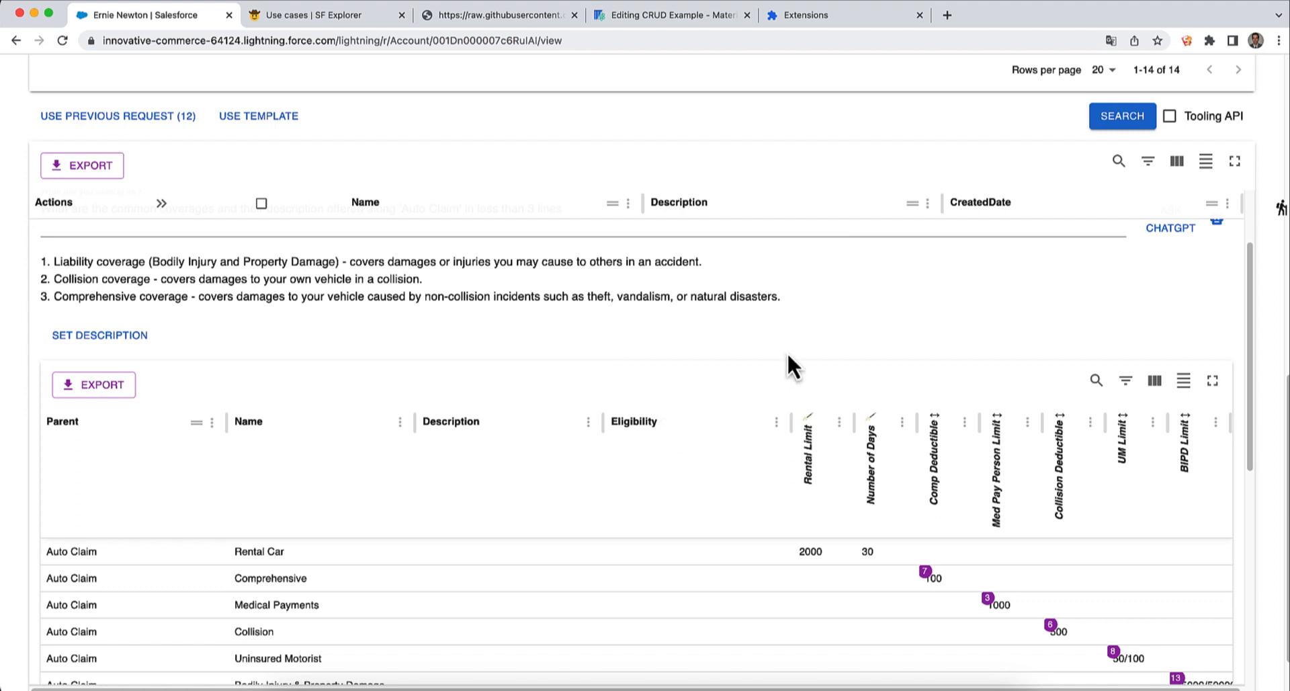
scroll(788, 352, "up", 3)
scroll(1228, 304, "up", 1)
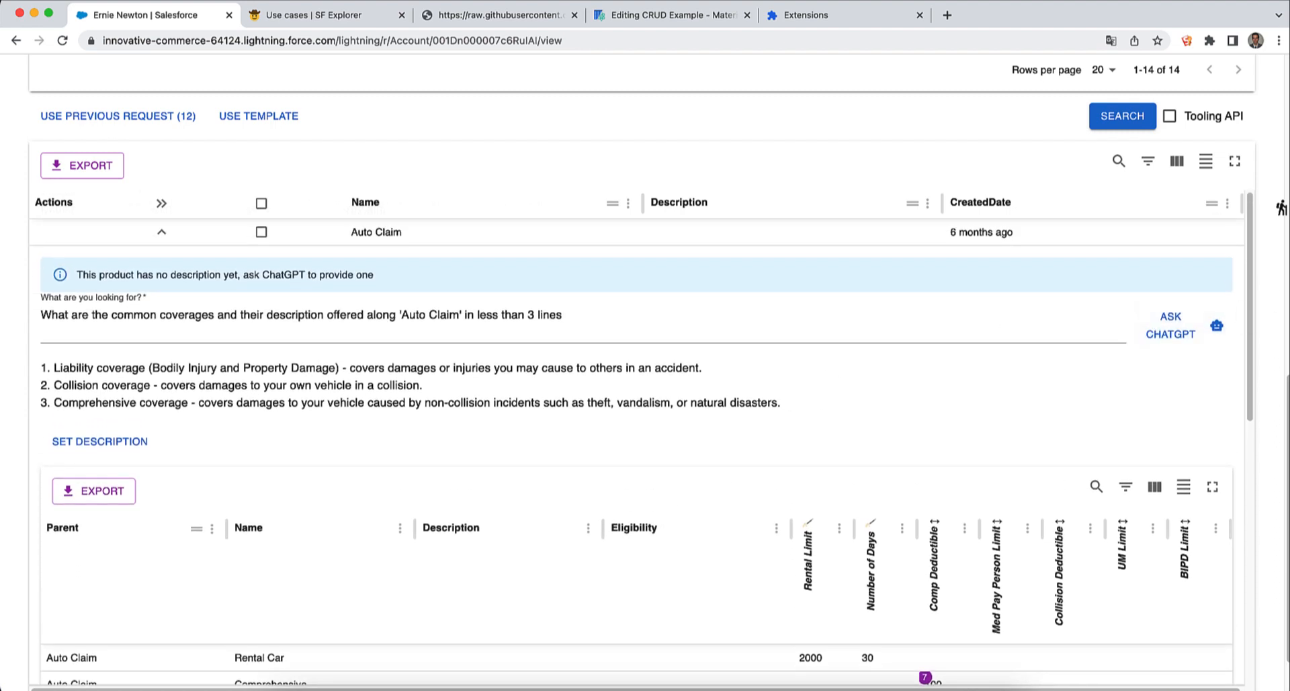
Open the LWC code list and expand the 101-line sfiExplorerTreeGridSummary.js file
scroll(921, 324, "up", 5)
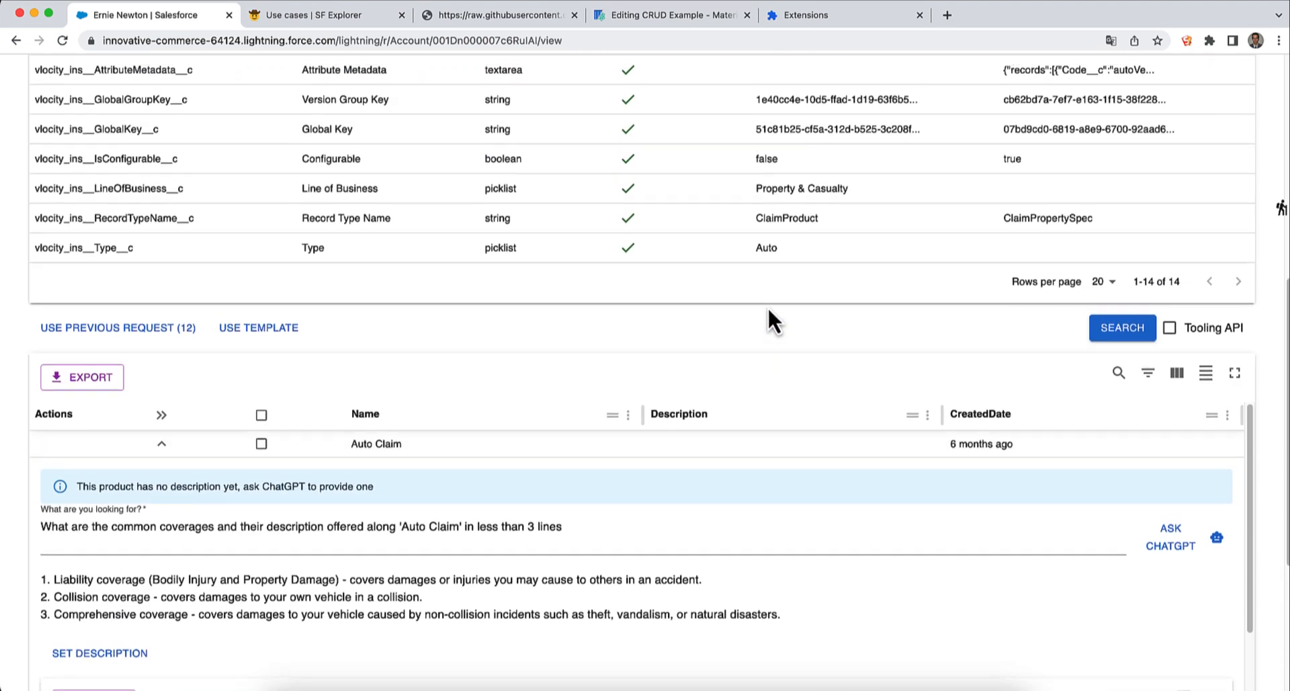
scroll(768, 309, "up", 11)
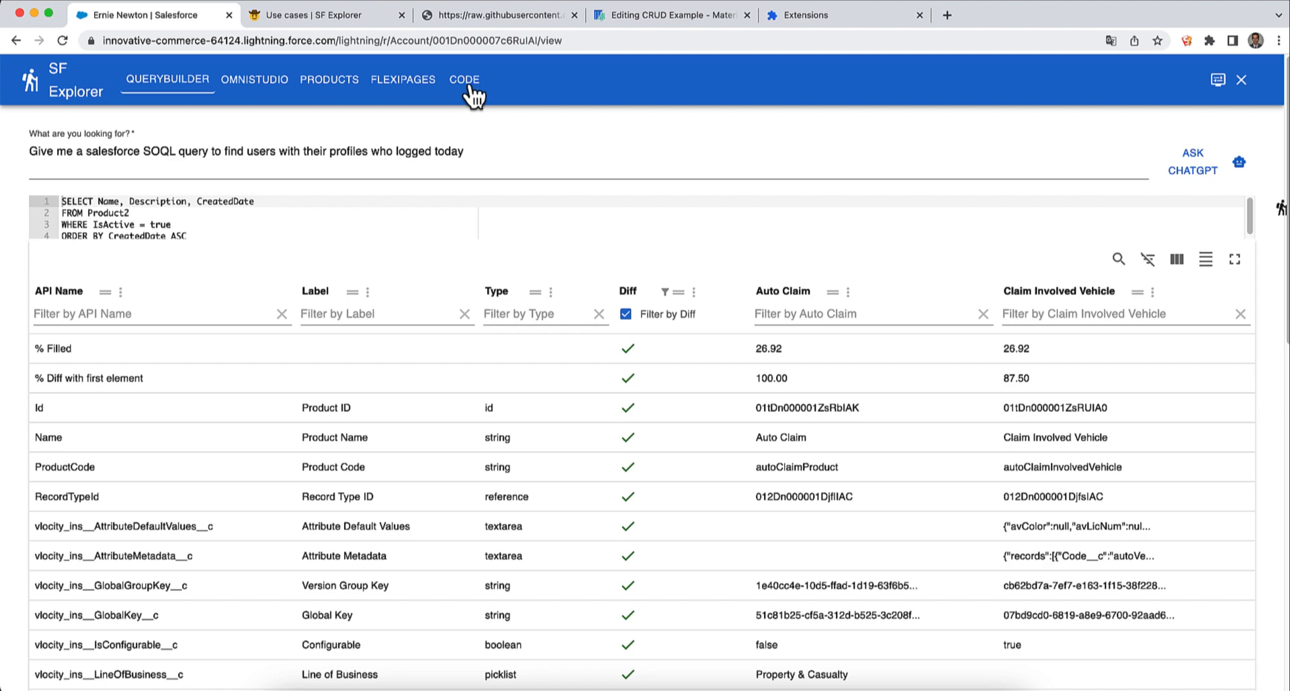
left_click(471, 84)
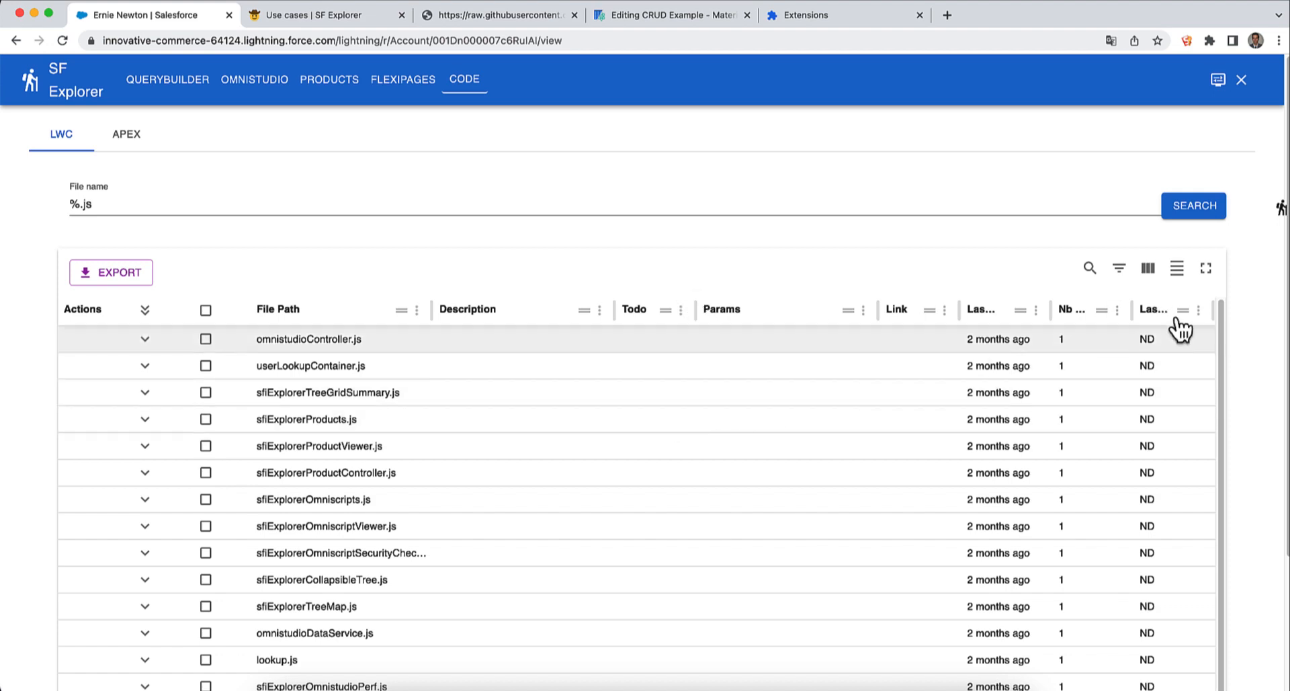
scroll(1181, 329, "down", 10)
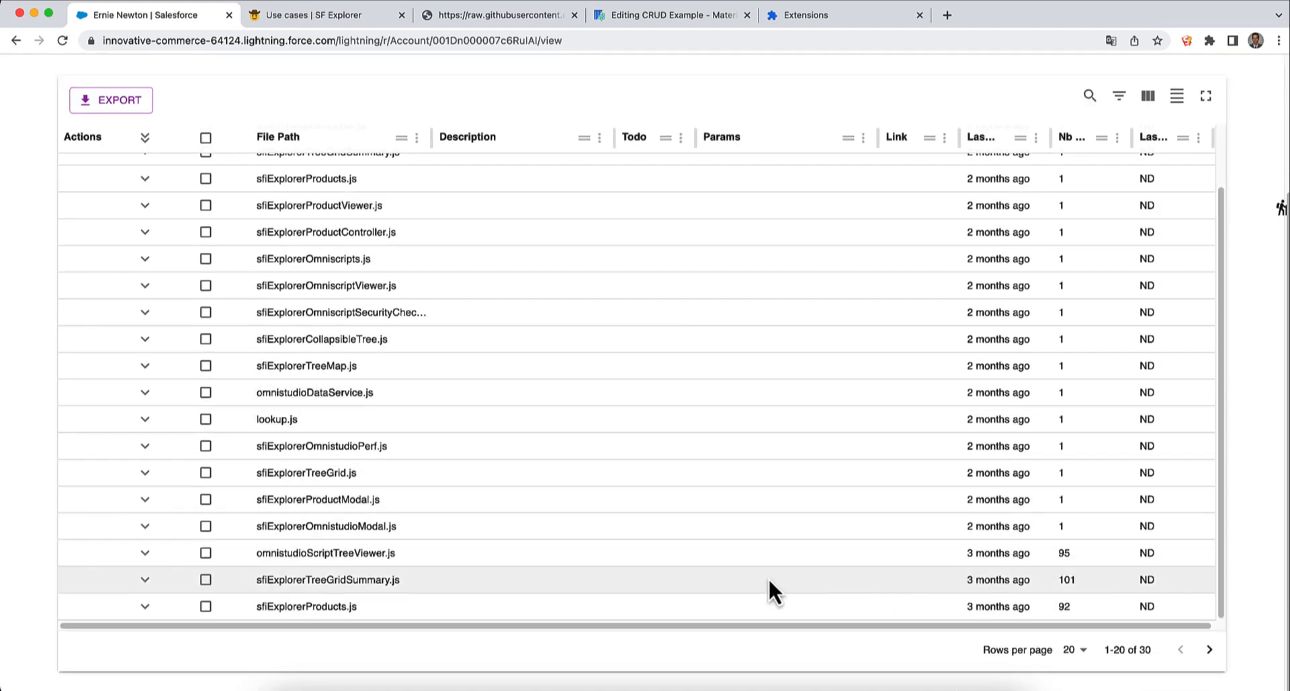
left_click(144, 580)
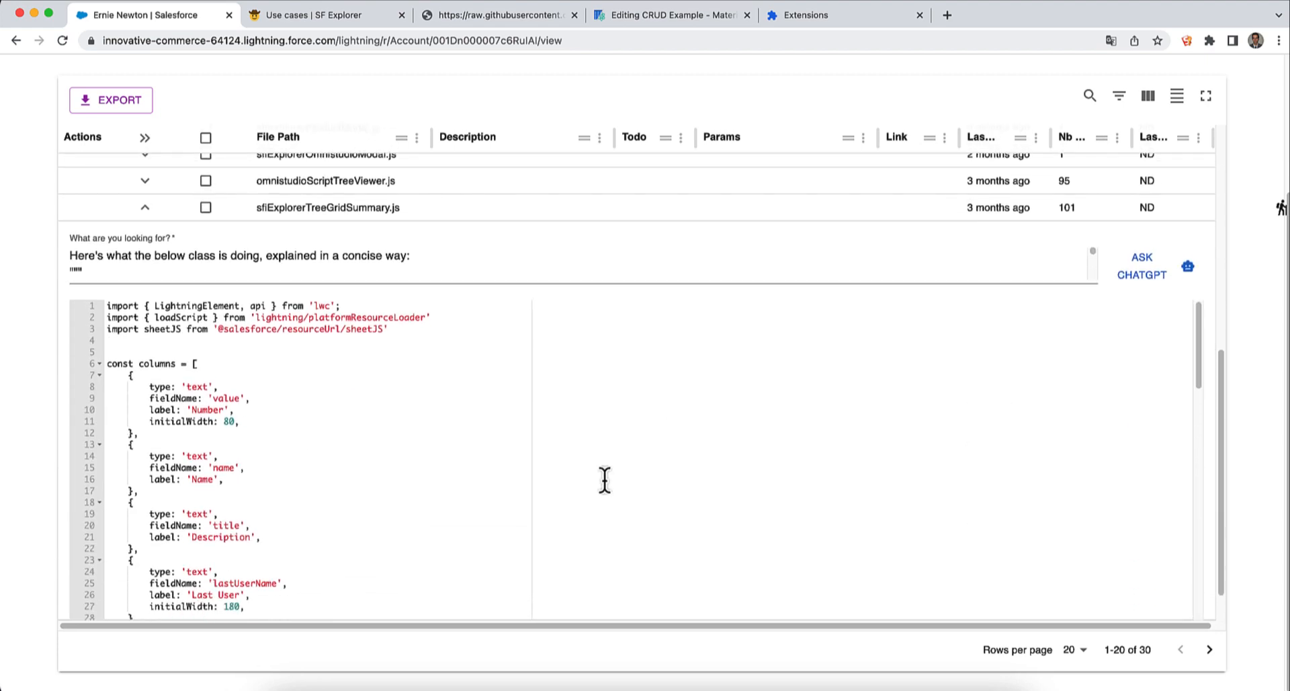
Review the source of sfiExplorerTreeGridSummary.js and have ChatGPT explain the class concisely using the prefilled prompt
scroll(432, 407, "down", 10)
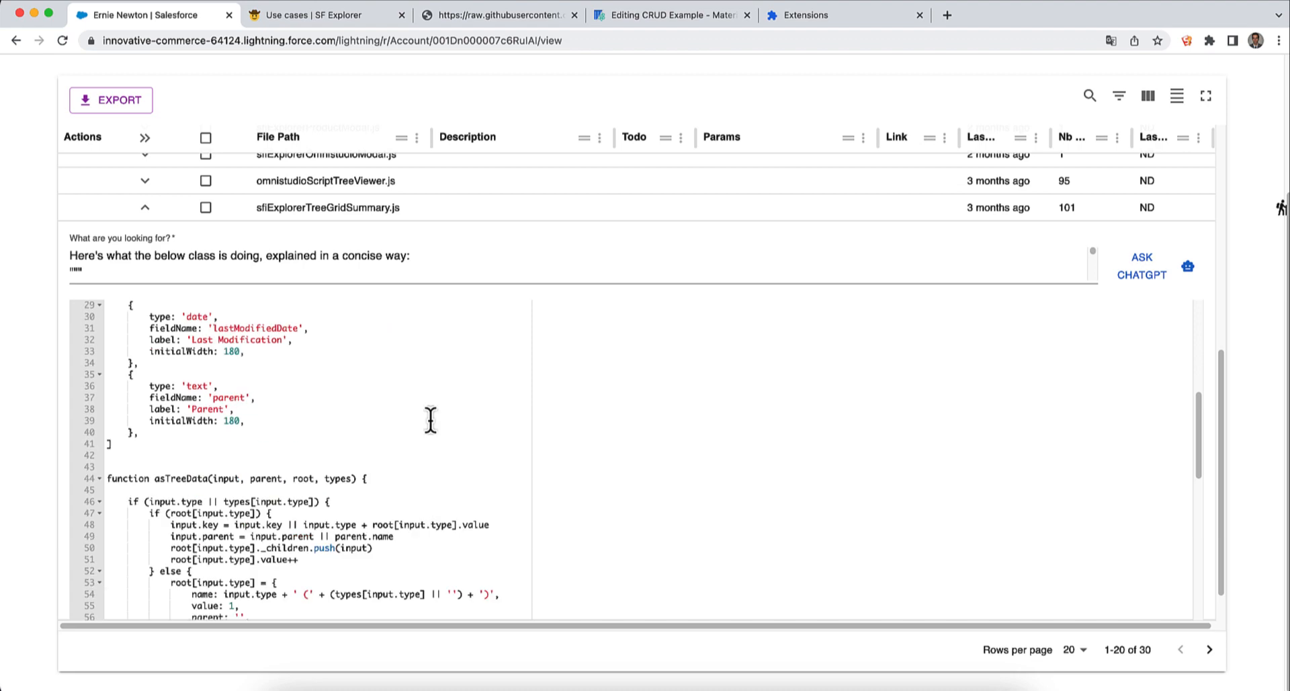
scroll(431, 418, "down", 5)
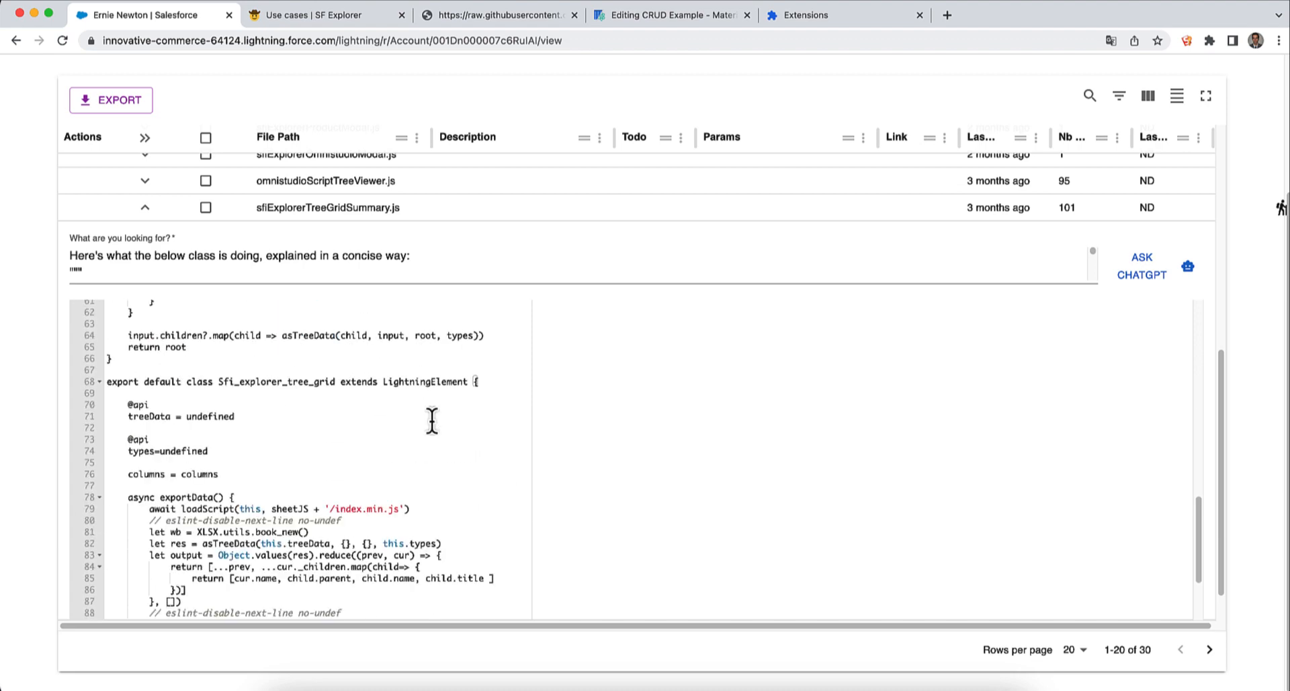
scroll(432, 422, "down", 1)
scroll(432, 422, "up", 15)
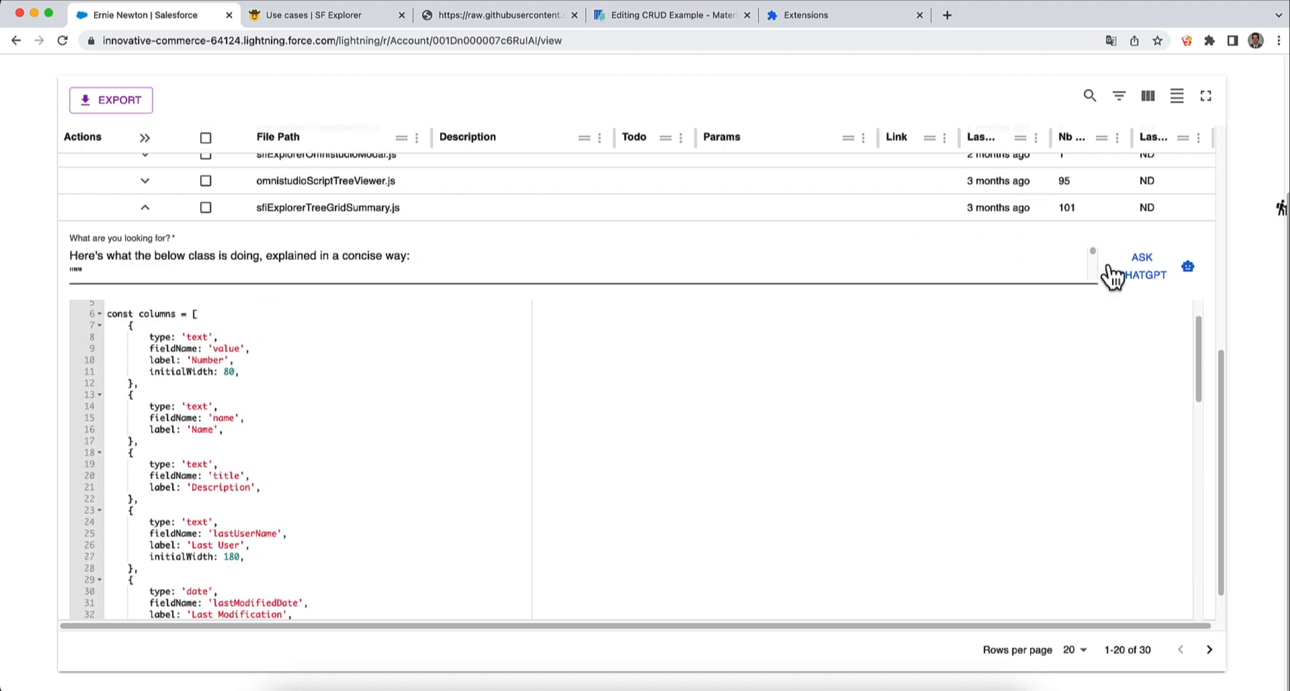
left_click(1163, 281)
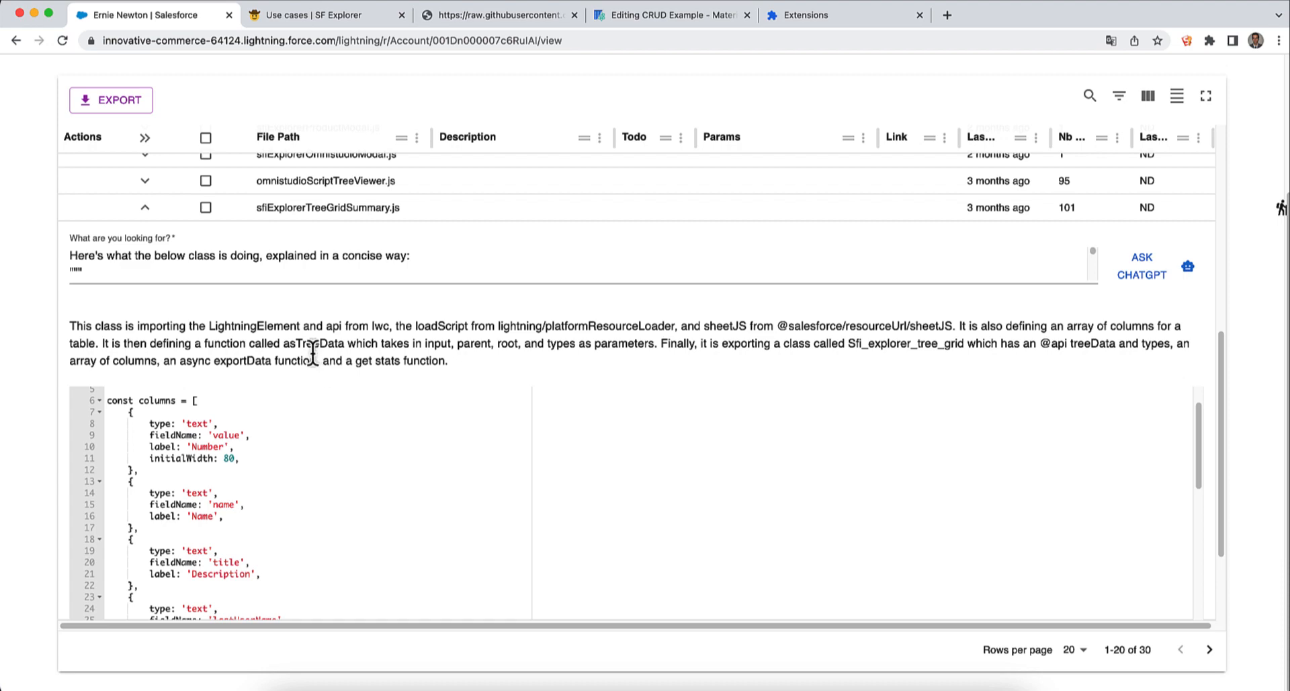
left_click(204, 278)
Open the Apex class list and have ChatGPT explain the 34-line OmnistudioController class using its prefilled prompt
scroll(1270, 323, "up", 5)
scroll(794, 192, "up", 2)
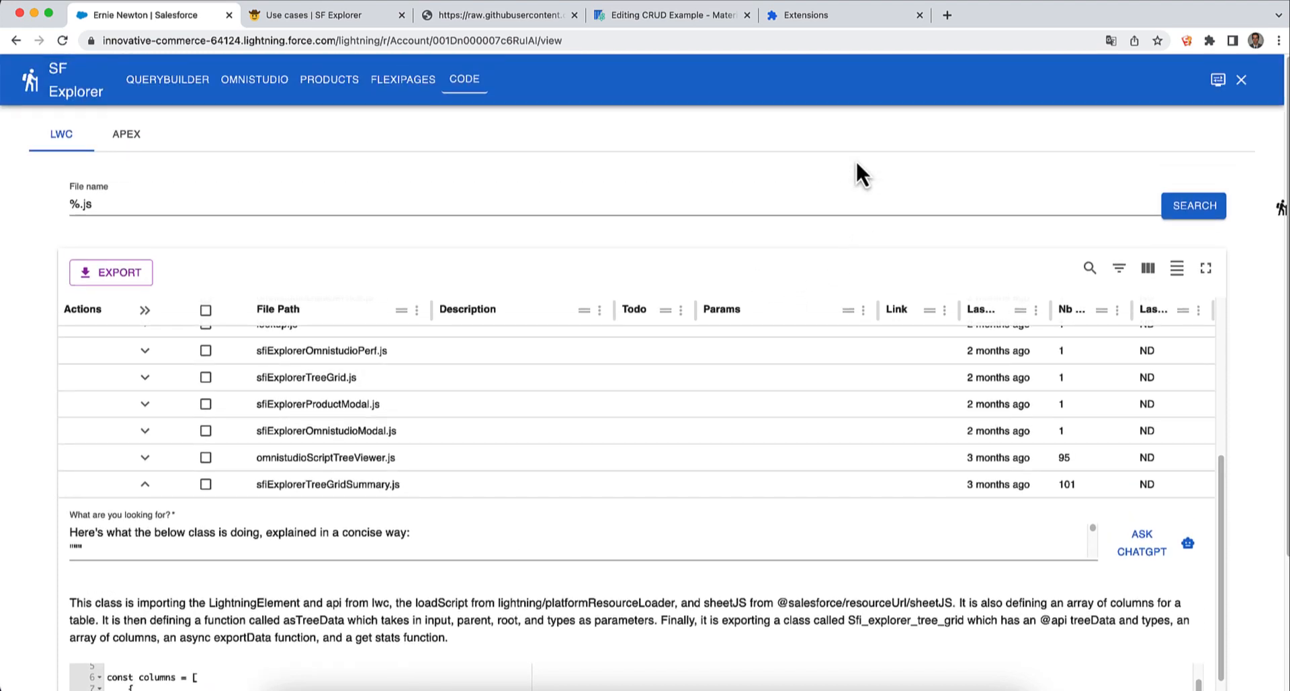
left_click(136, 143)
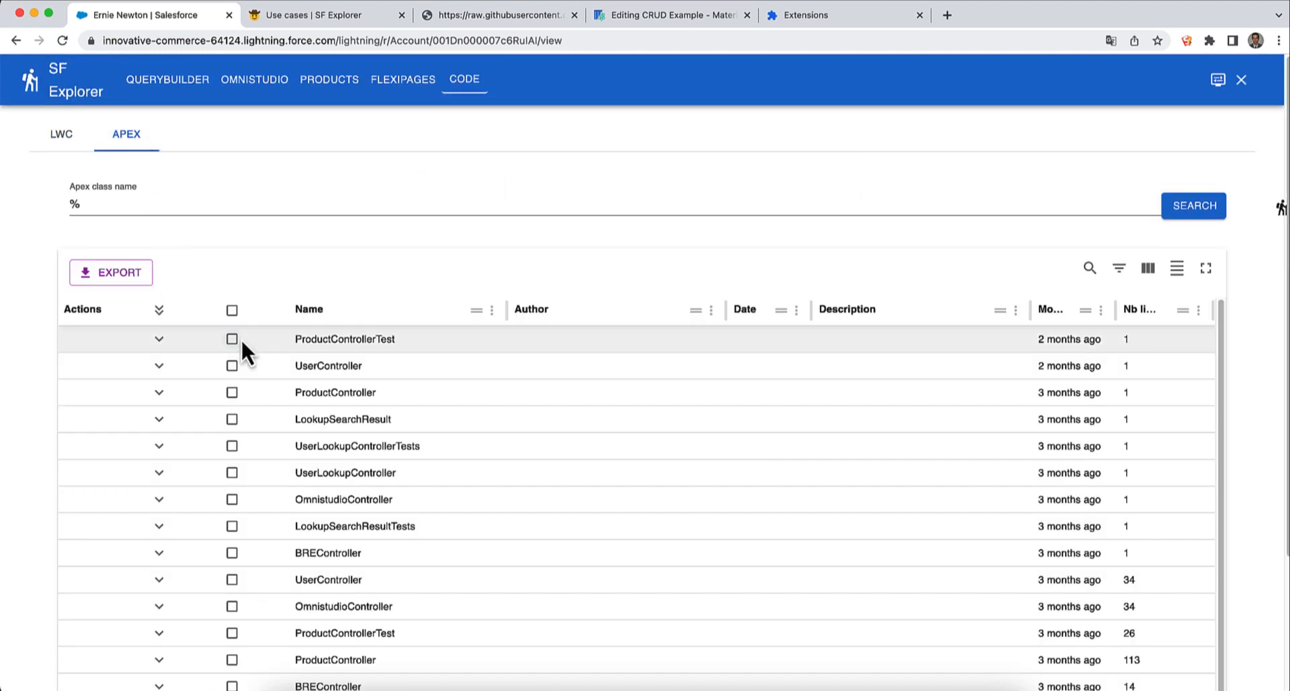
scroll(615, 445, "down", 2)
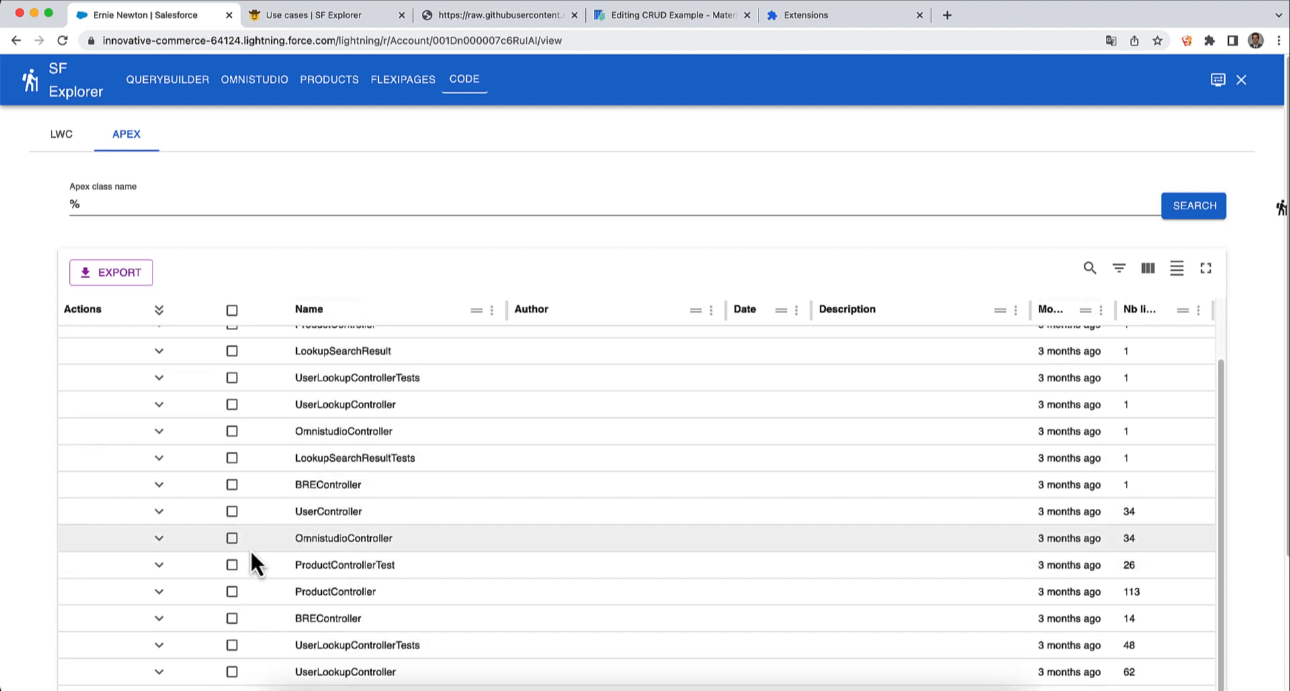
left_click(160, 539)
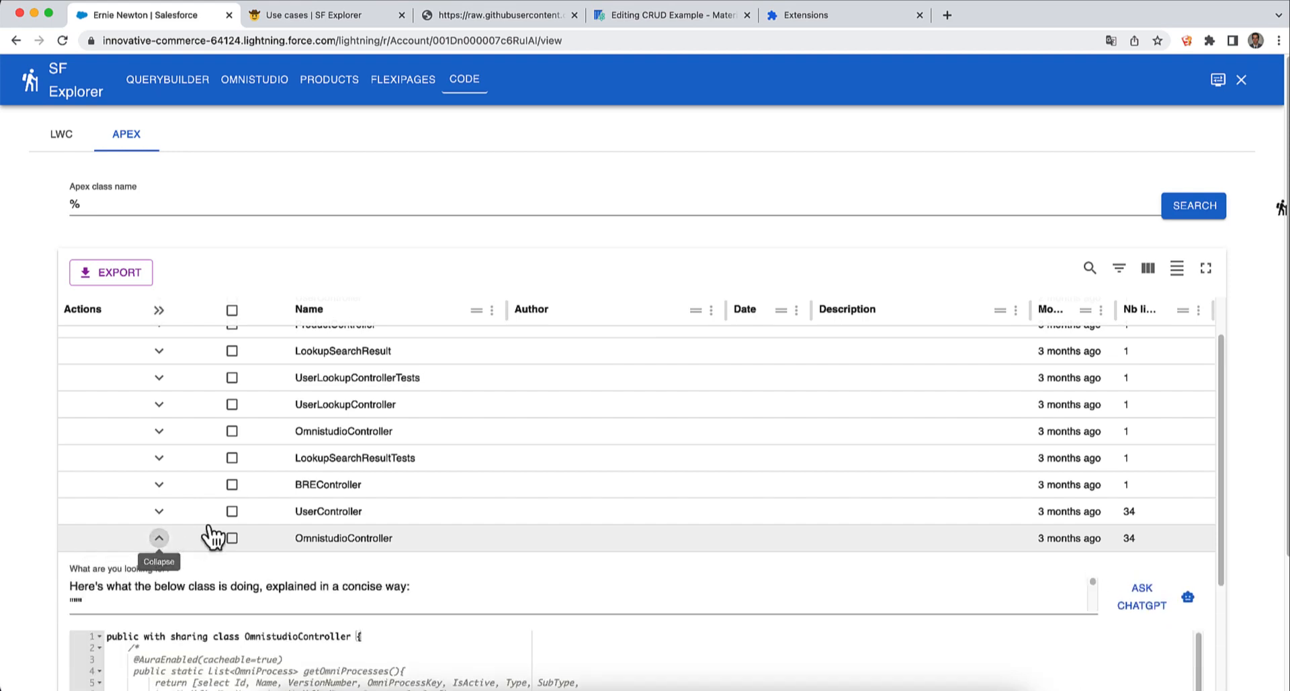
left_click(1148, 598)
scroll(1257, 429, "down", 3)
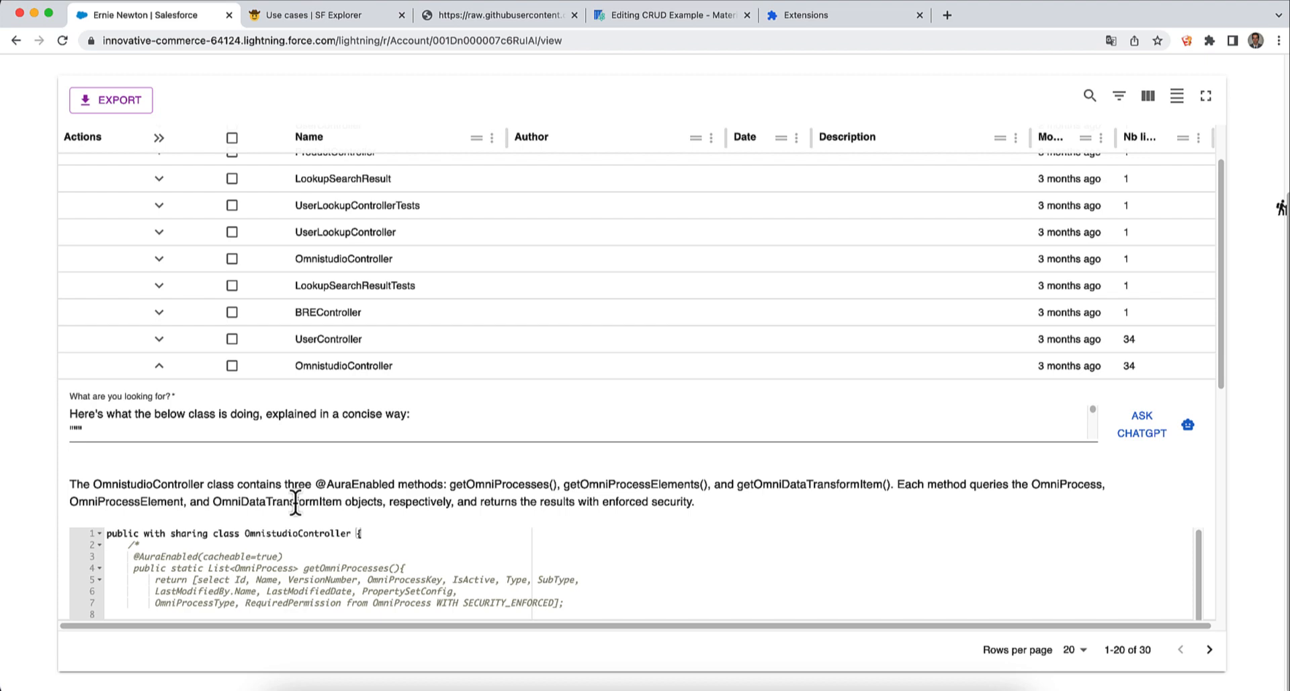
Switch to the SF Explorer documentation page on the implemented OpenAI use cases
left_click(324, 16)
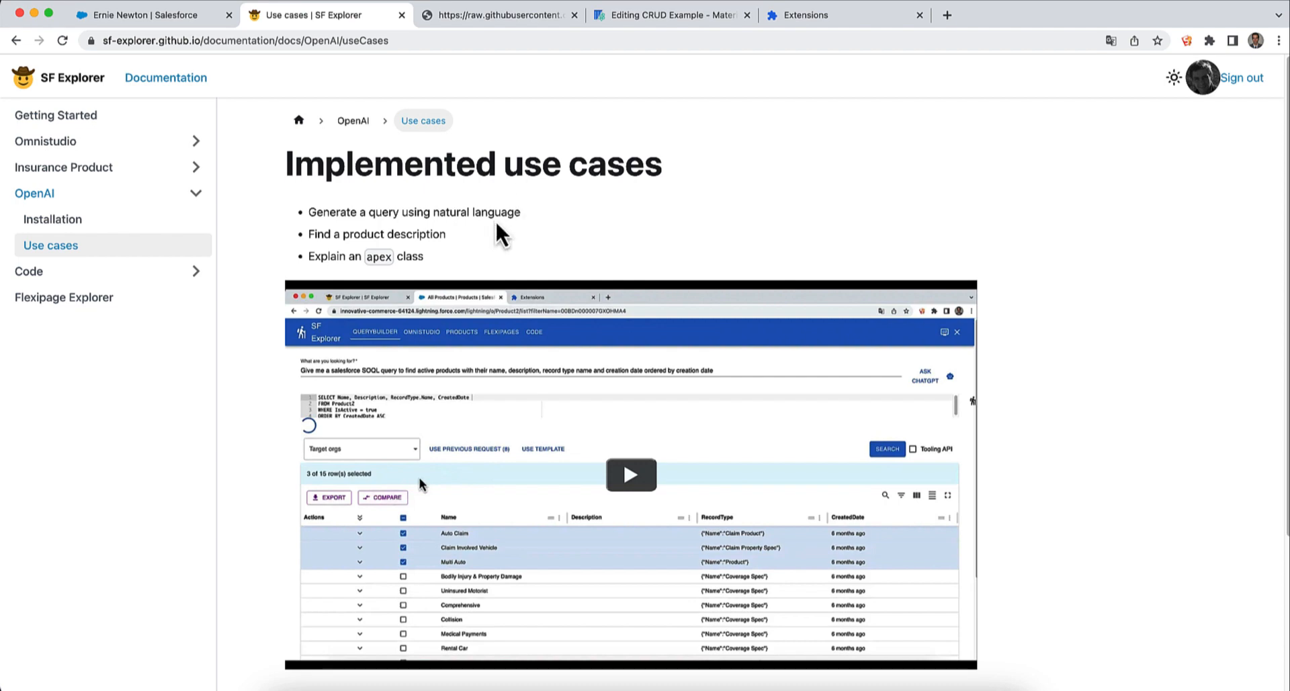